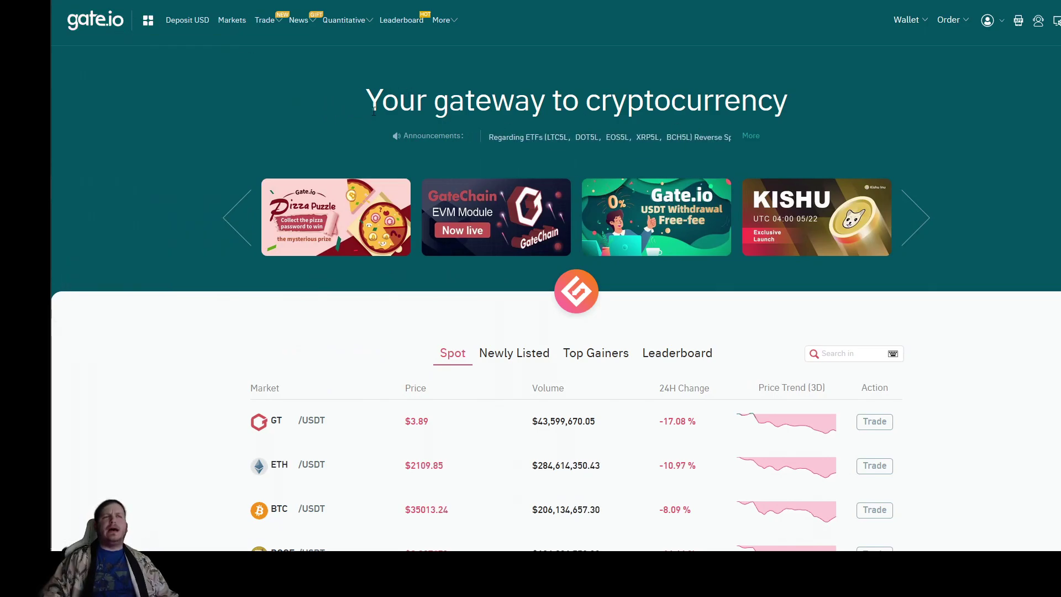
- Open the wallet's Funds Overview page to view the account balances
mouse_move(964, 21)
mouse_move(909, 19)
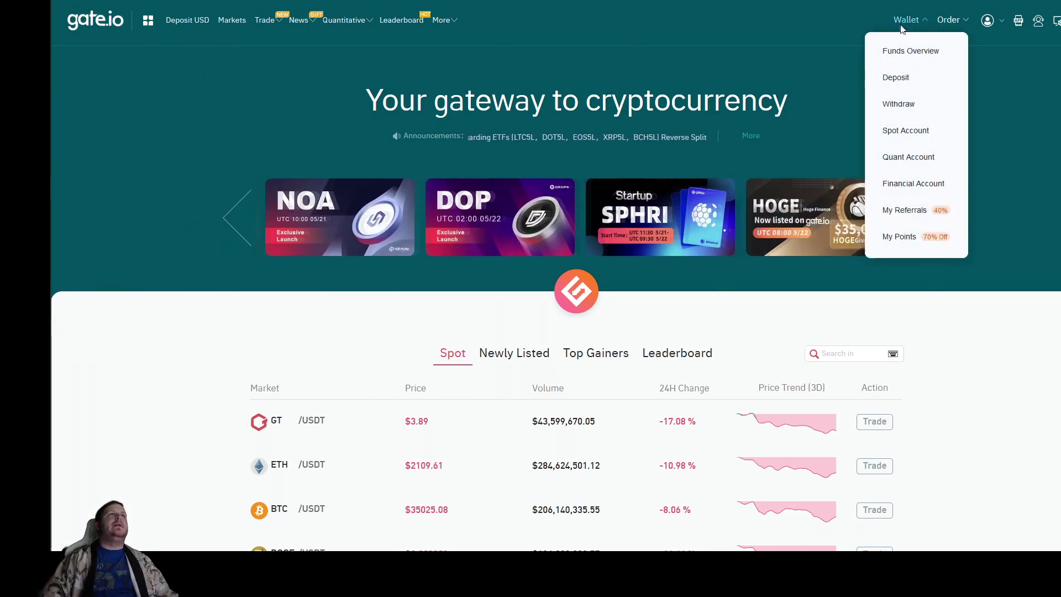
left_click(918, 56)
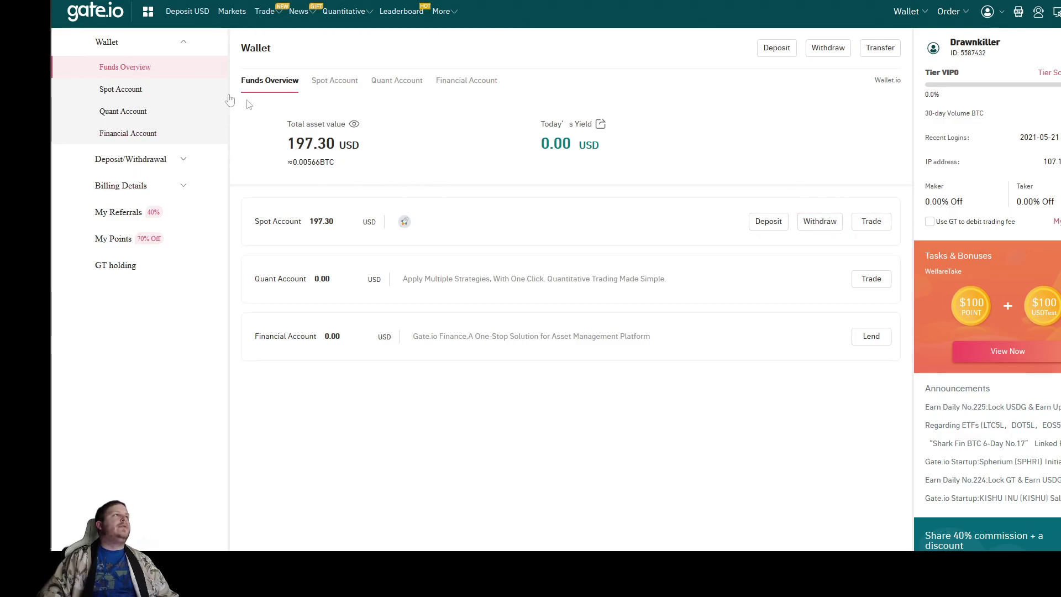
- Return to the home page, open the wallet's Deposit page and dismiss the OMNI-USDT fee warning
left_click(96, 15)
mouse_move(899, 25)
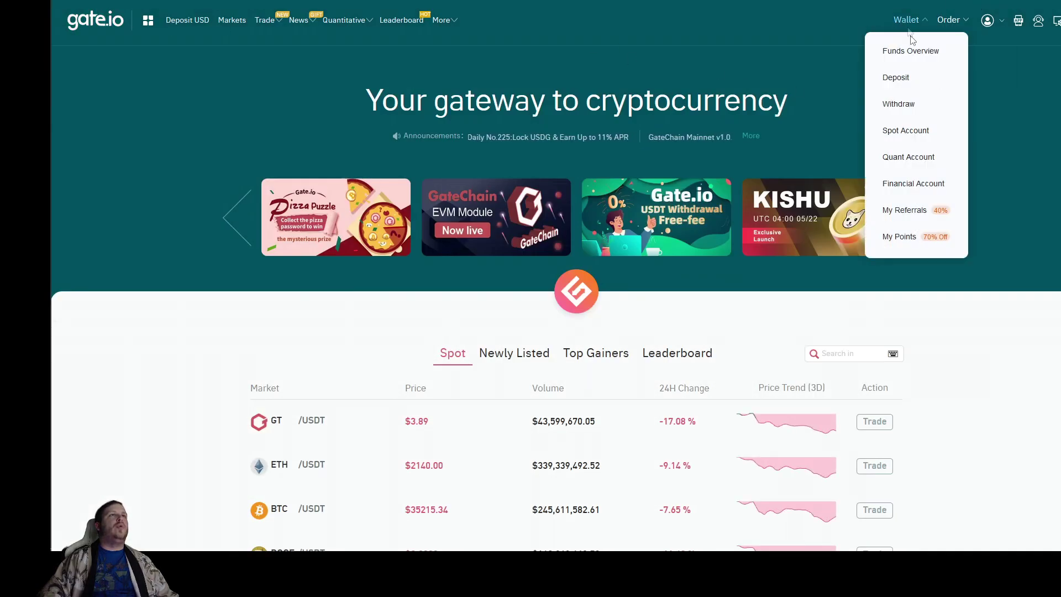
left_click(895, 77)
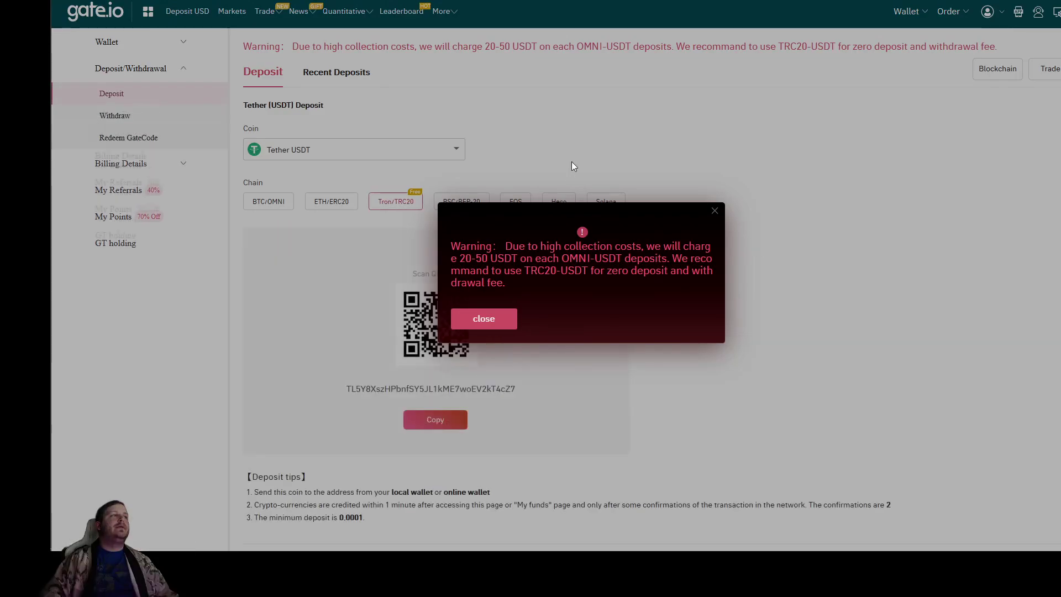
left_click(712, 211)
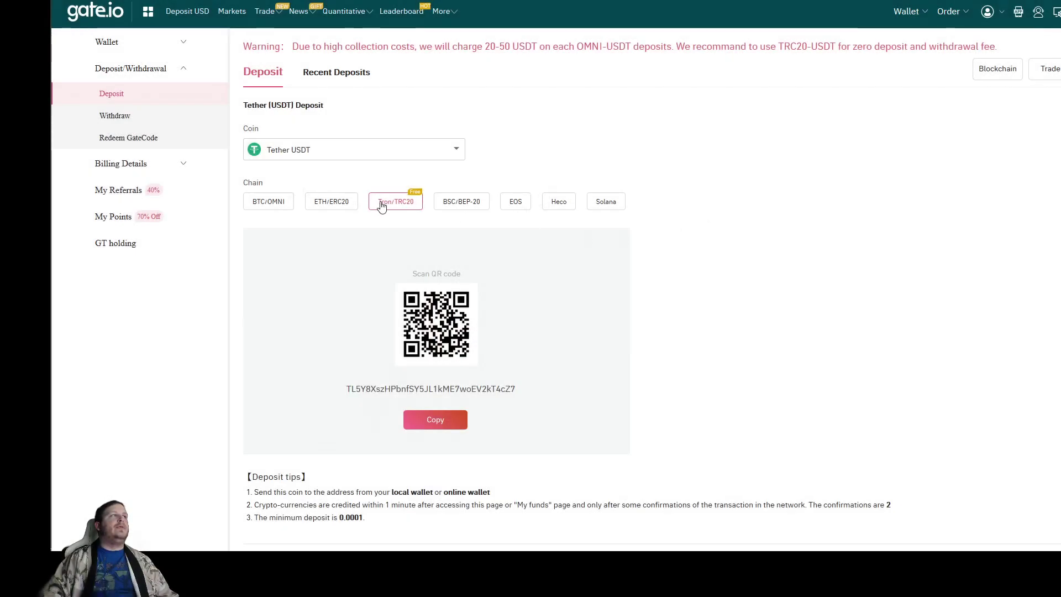
- Choose Stellar (XLM) as the coin to deposit and leave the coin list closed
left_click(292, 151)
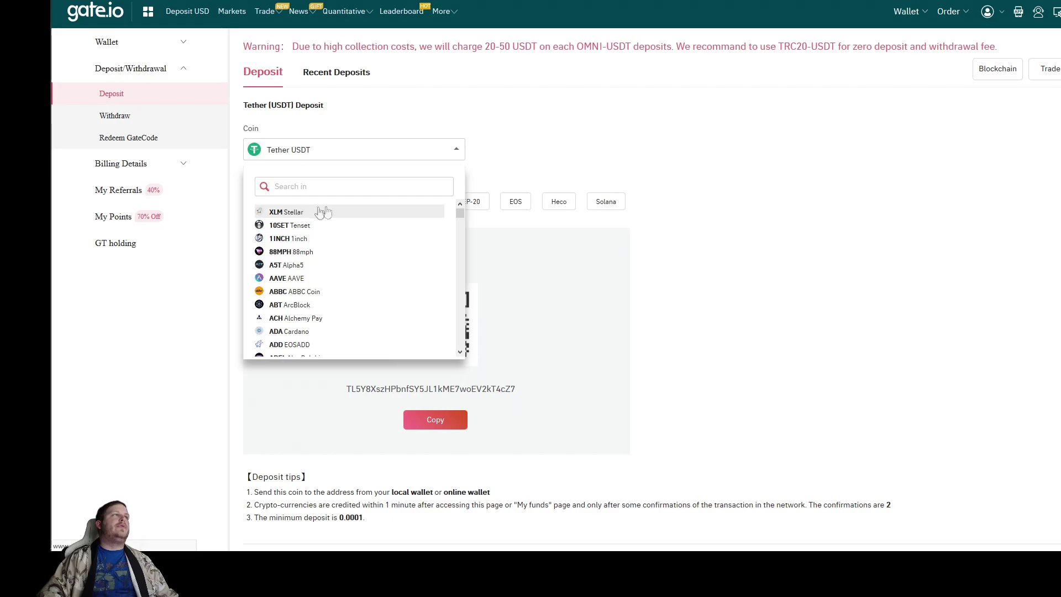
left_click(301, 213)
left_click(305, 127)
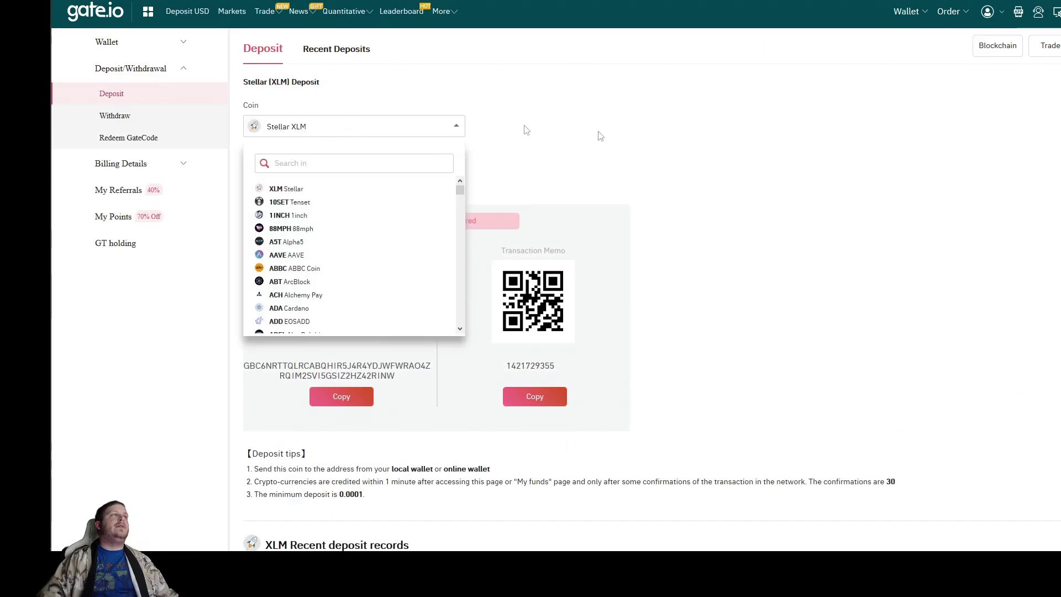
left_click(765, 265)
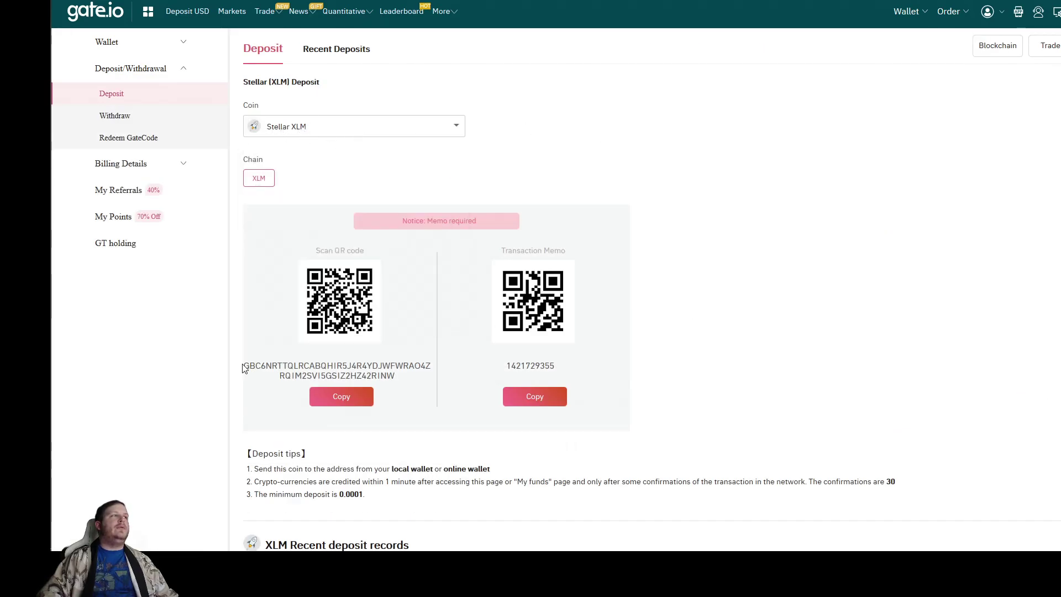
- Highlight the Stellar deposit address and check the coin selector on the deposit page
left_click_drag(247, 365, 365, 381)
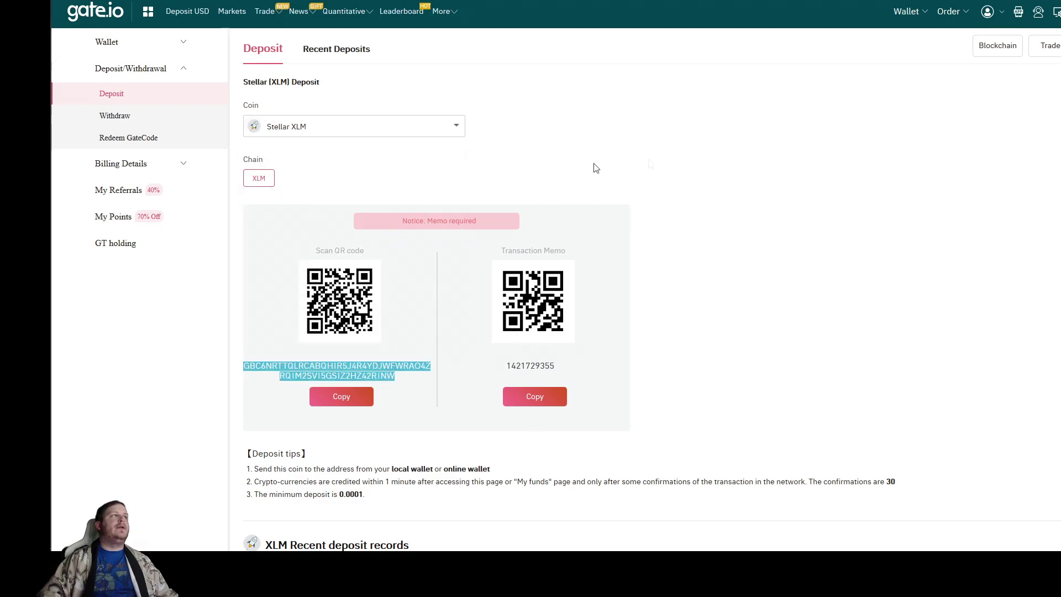
left_click(305, 127)
left_click(1035, 92)
- Go back to the wallet's Funds Overview page to check the balances
mouse_move(920, 14)
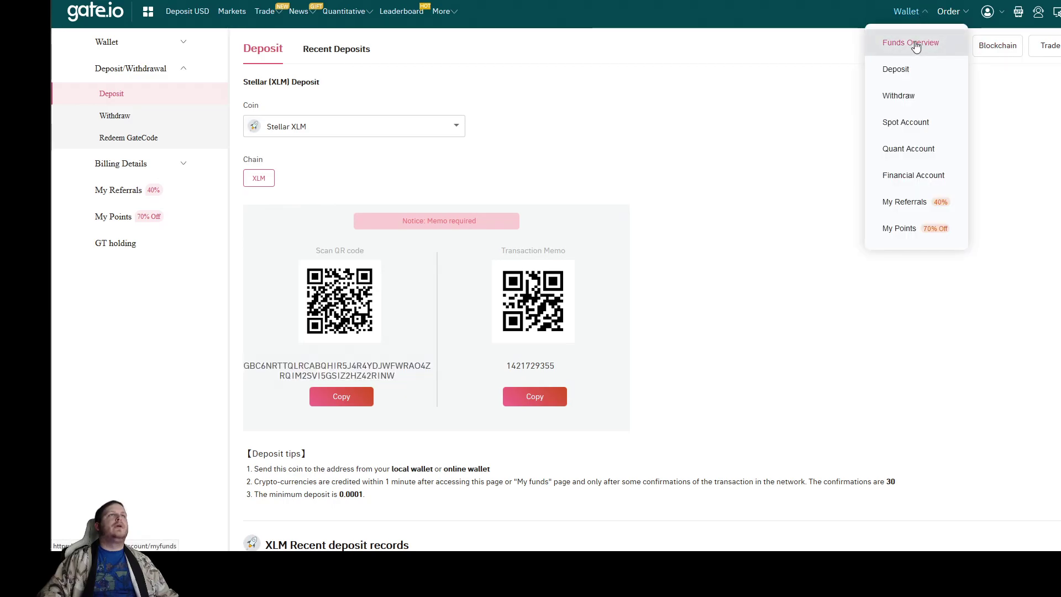
left_click(915, 44)
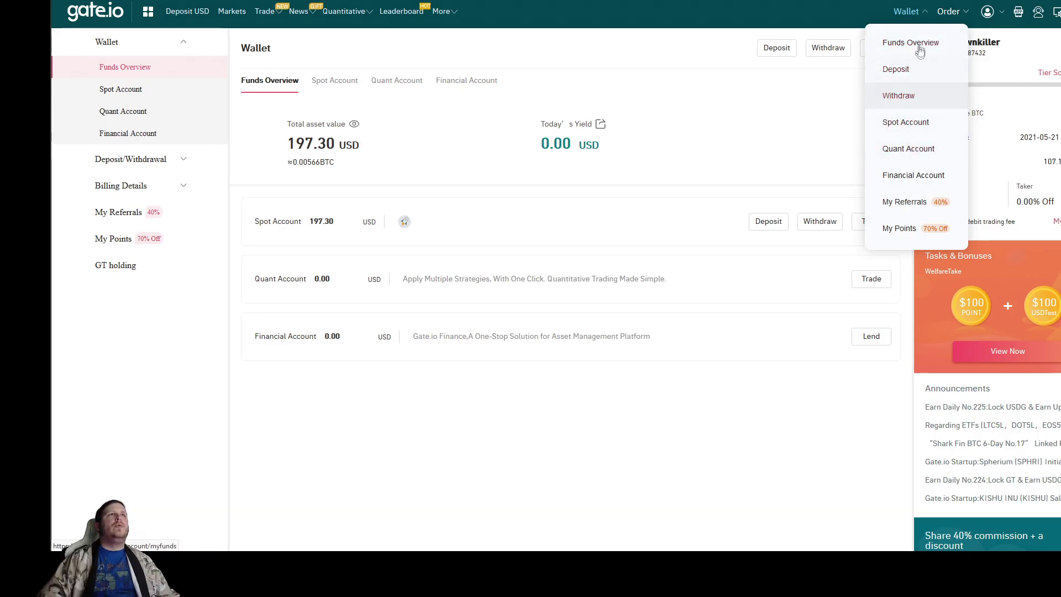
- Open Spot Trading, search the markets for xlm and open the XLM_USDT pair
mouse_move(265, 11)
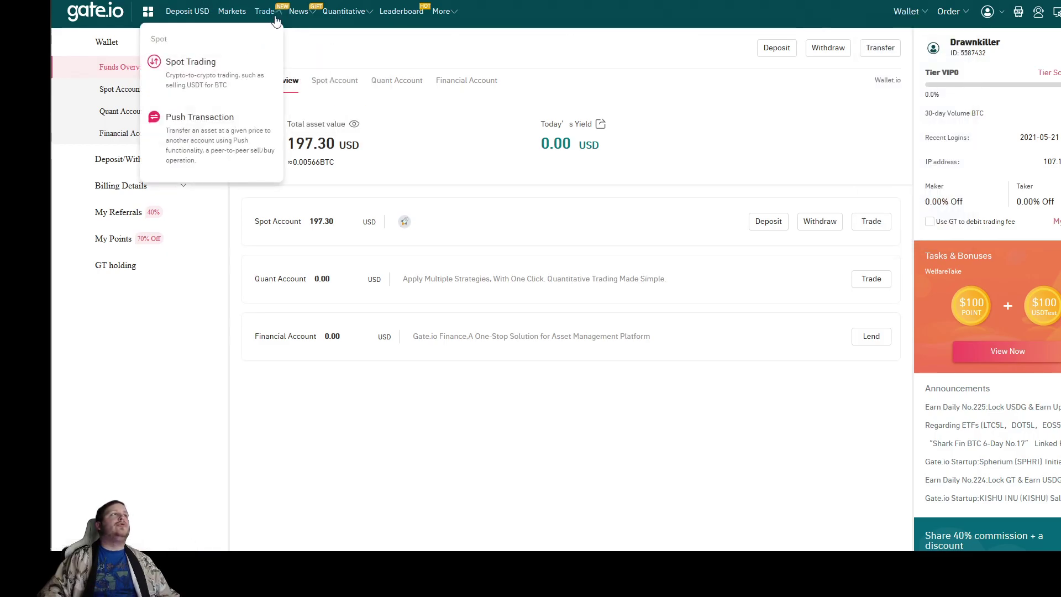
left_click(242, 77)
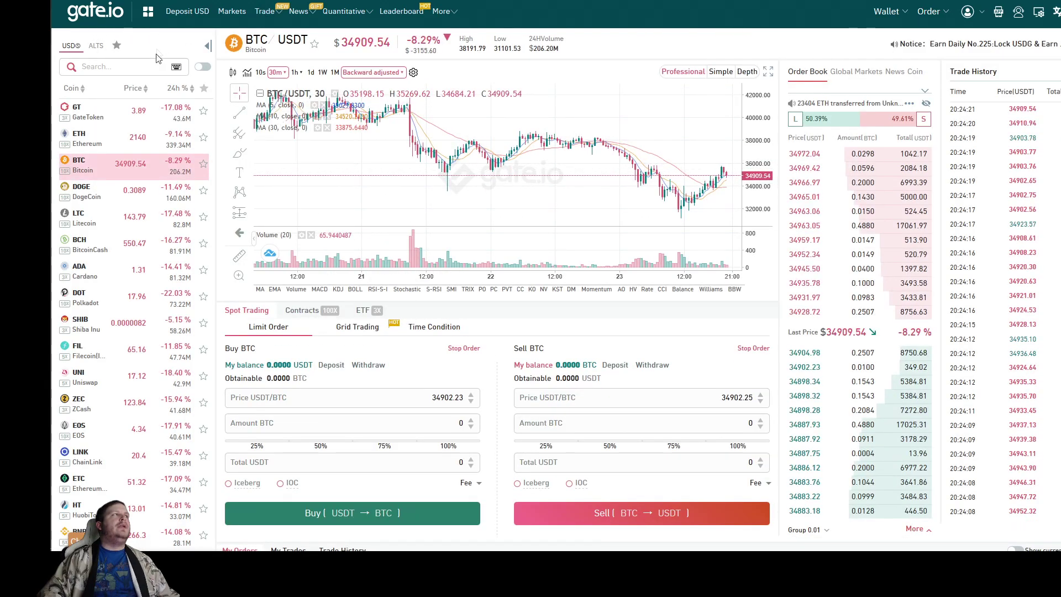
left_click(132, 66)
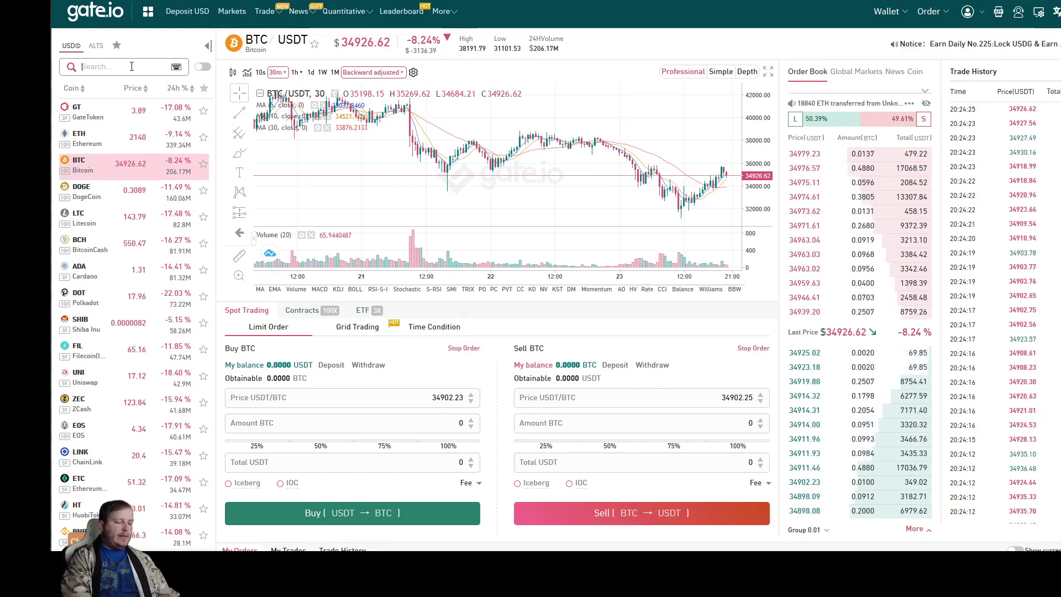
type("xlm")
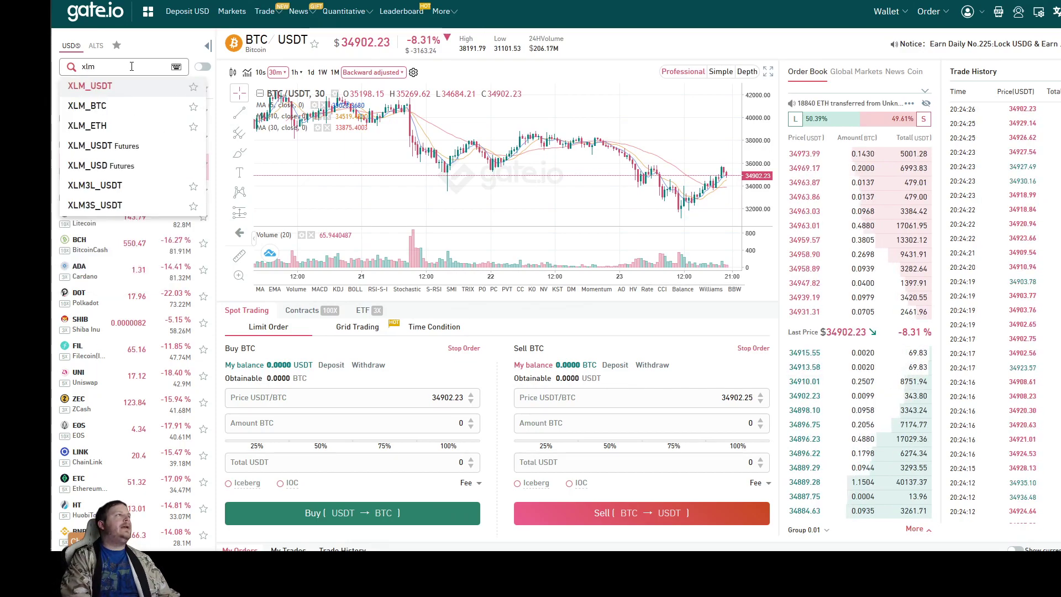
left_click(107, 87)
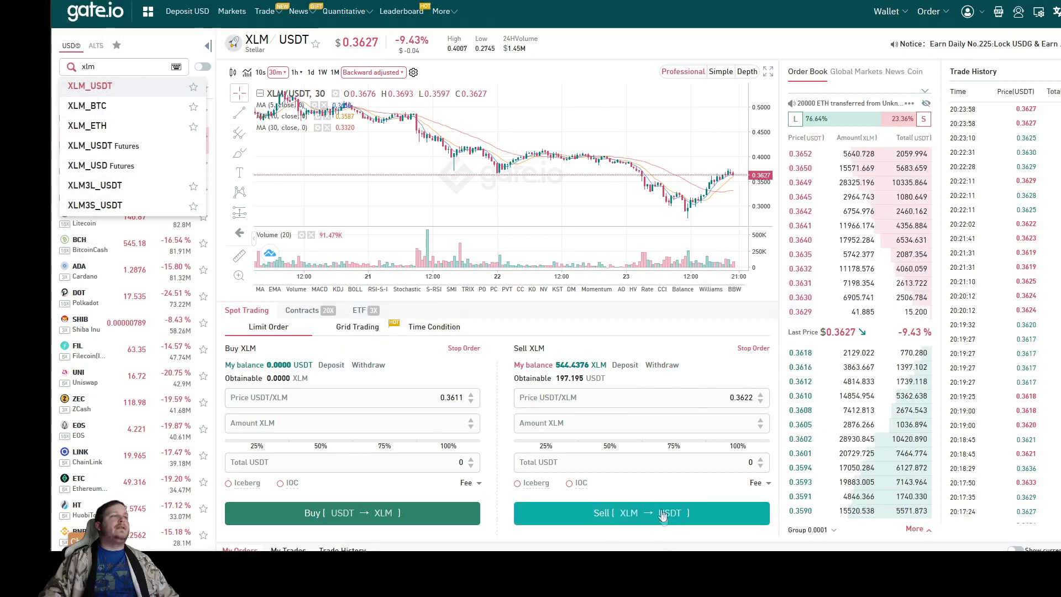
- Set the sell price of the XLM limit order to 0.3613 USDT
left_click(747, 419)
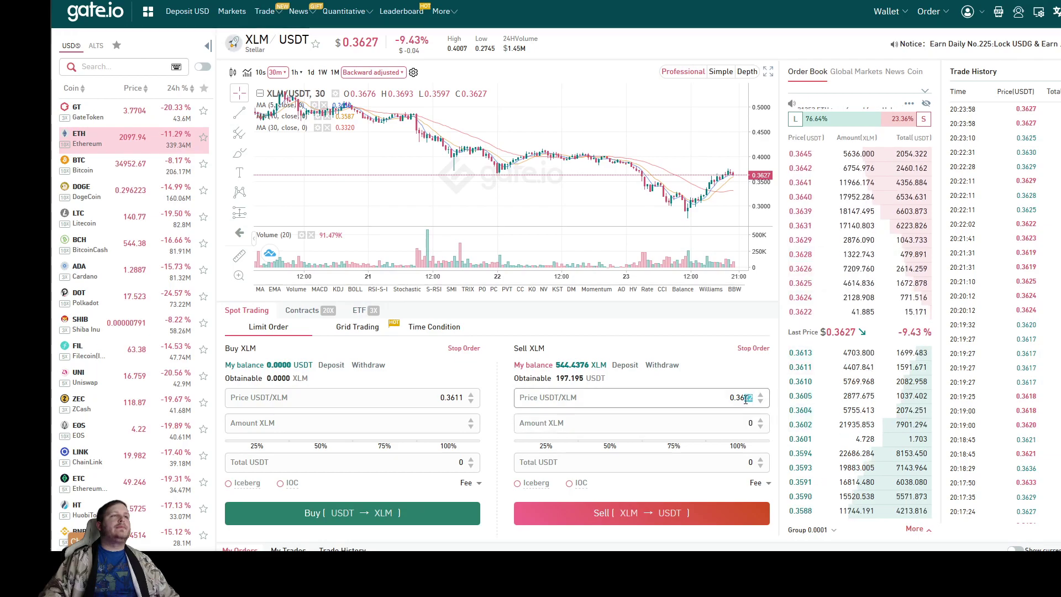
key("BackSpace")
key("BackSpace")
type("13")
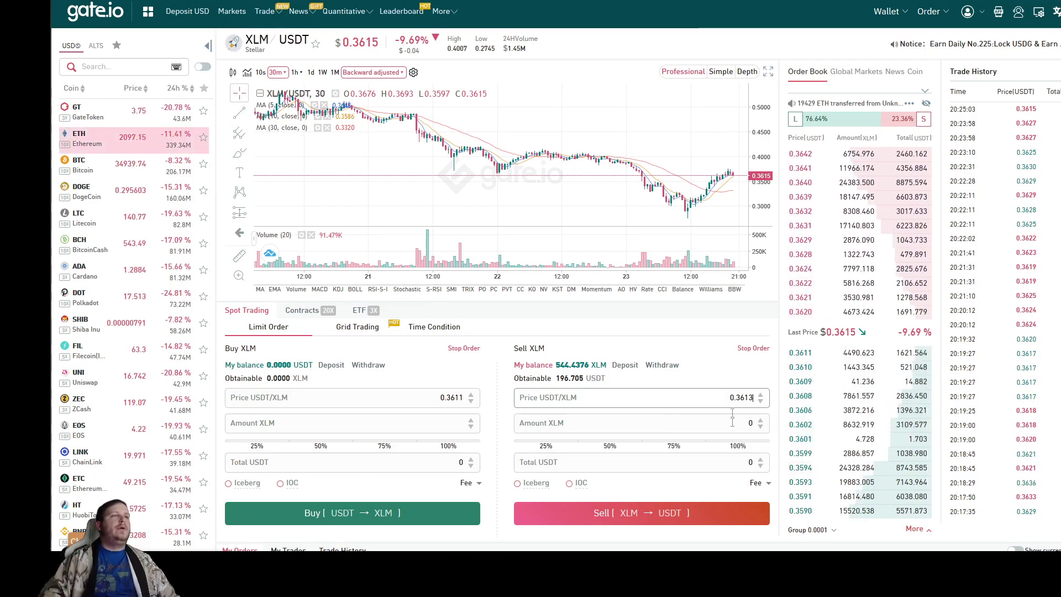
- Set the sell amount to 100% of the XLM balance, then submit and confirm the sell order
left_click(757, 431)
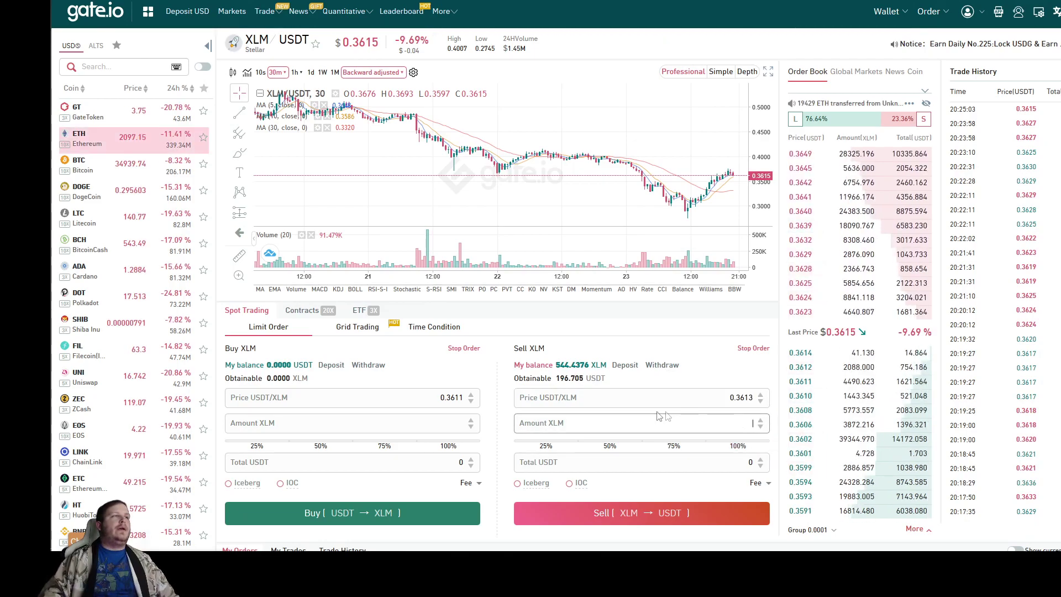
left_click(737, 444)
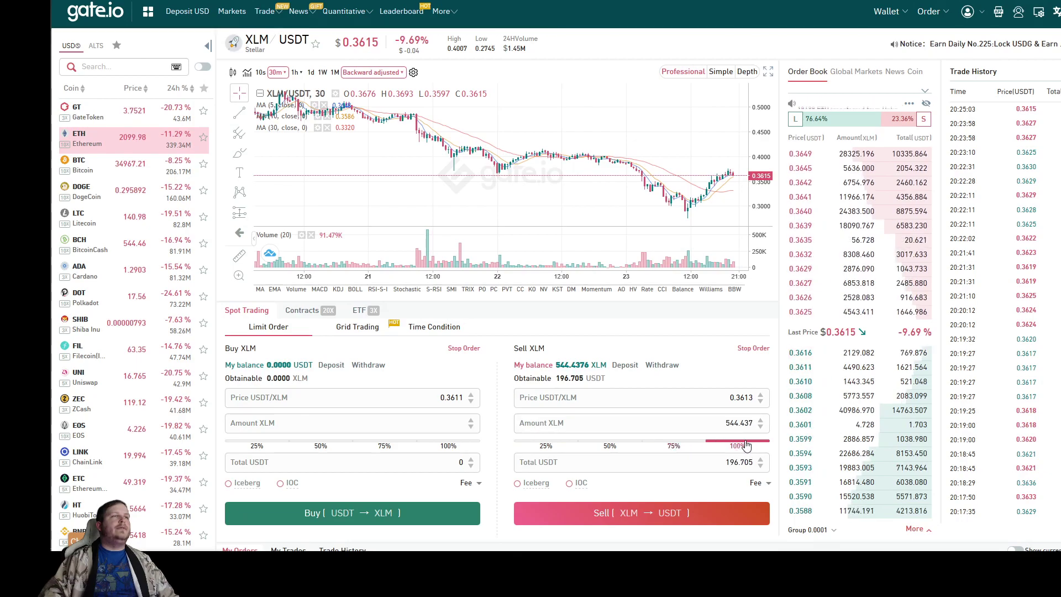
left_click(671, 515)
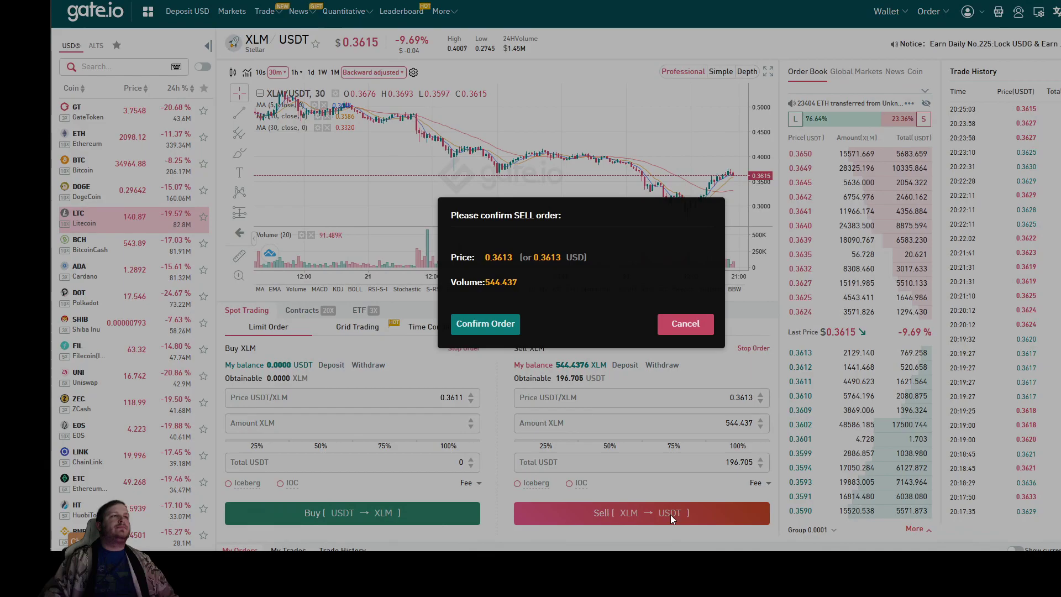
left_click(496, 329)
- Try to authorize the XLM sell order by submitting the fund password
key("ctrl+v")
left_click_drag(593, 260, 485, 269)
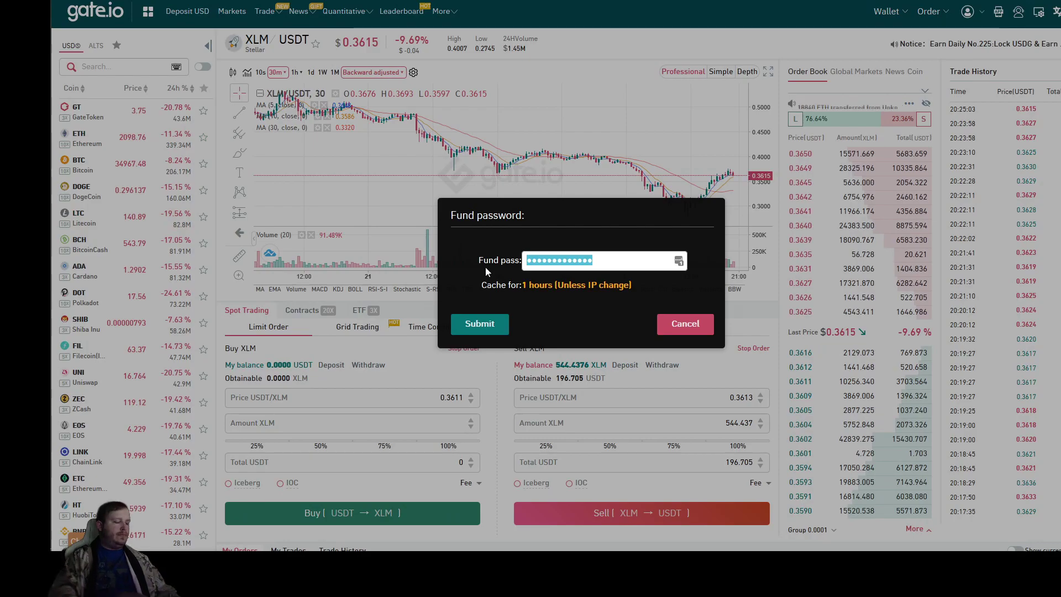
type("••••••••••")
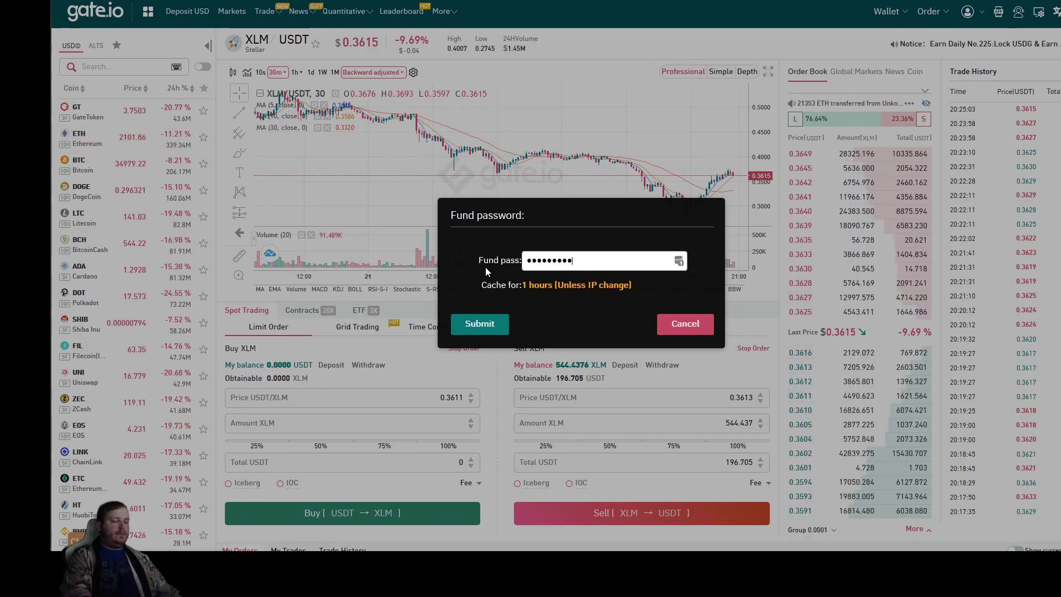
key("Return")
- Re-enter the fund password to authorize the XLM sell order and decline updating the saved password
left_click(616, 261)
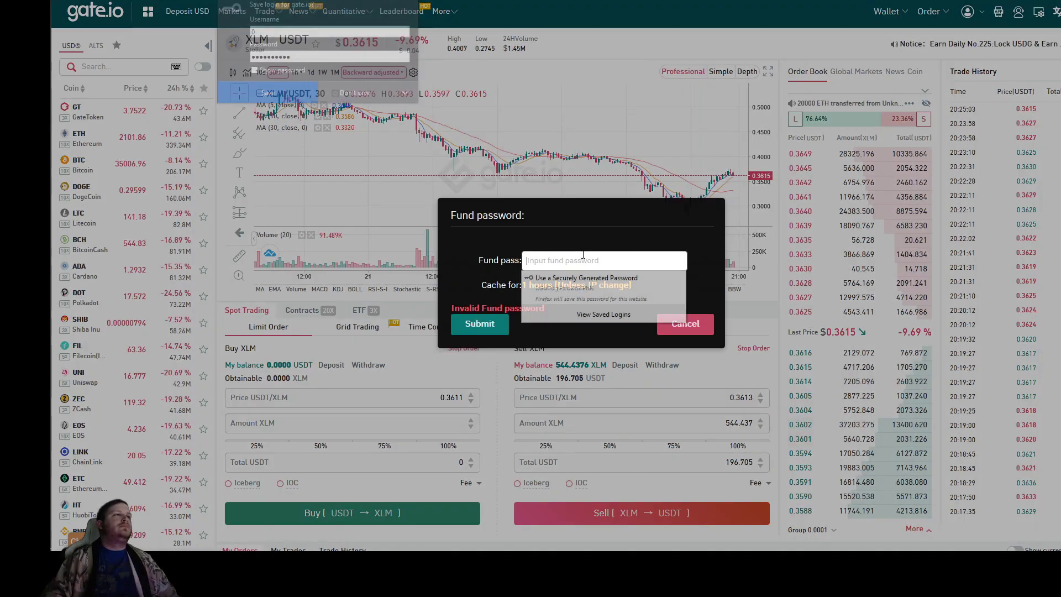
type("•••")
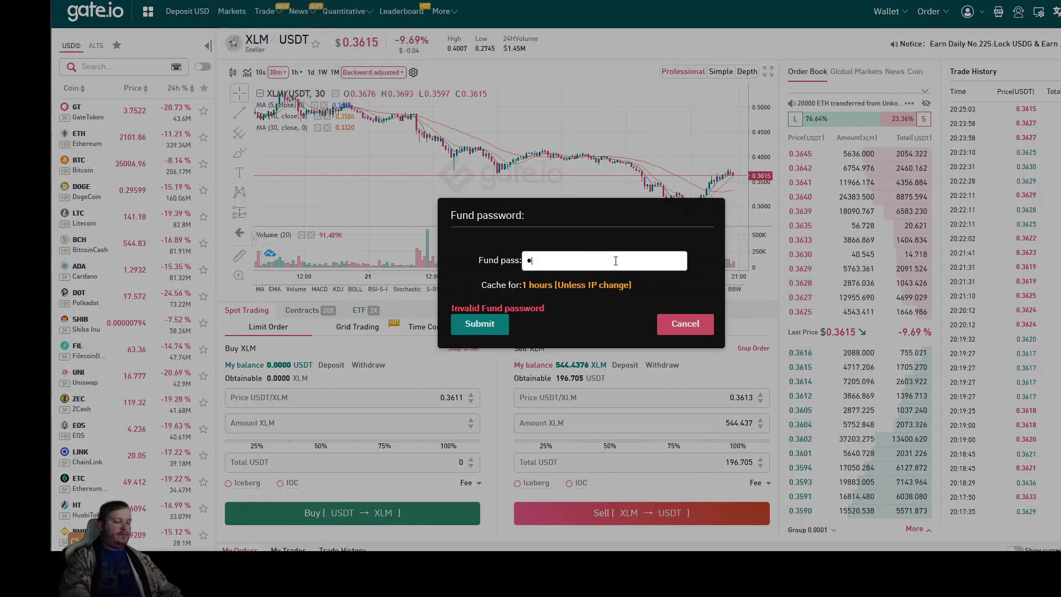
type("••••")
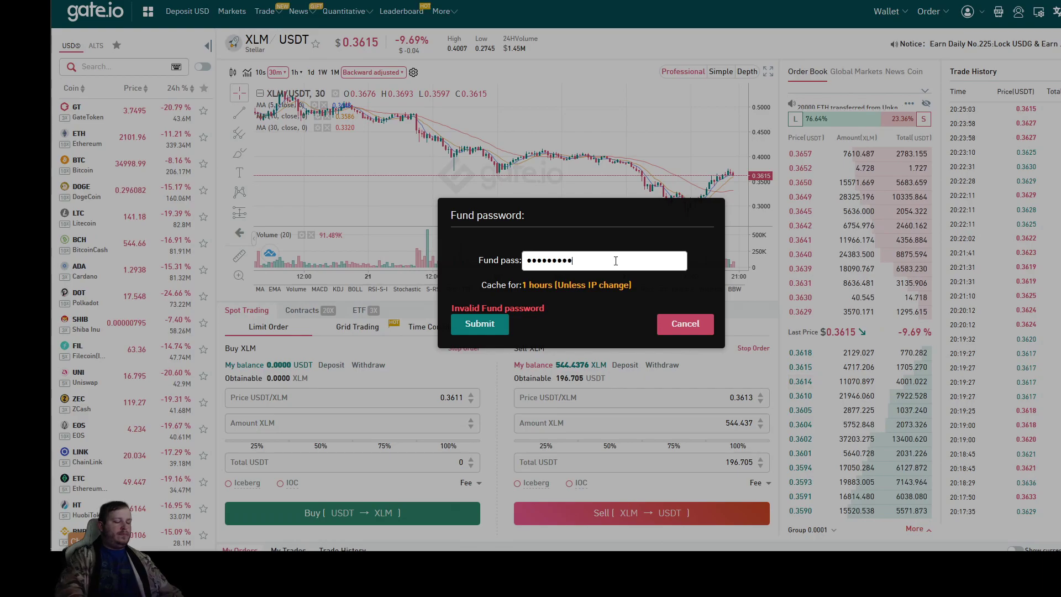
key("Return")
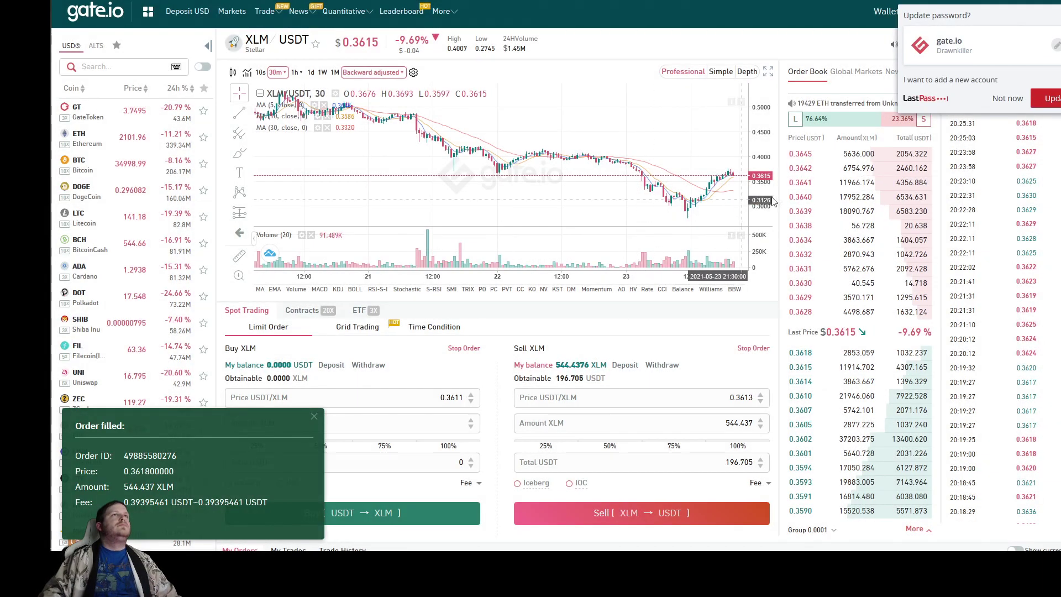
left_click(1006, 101)
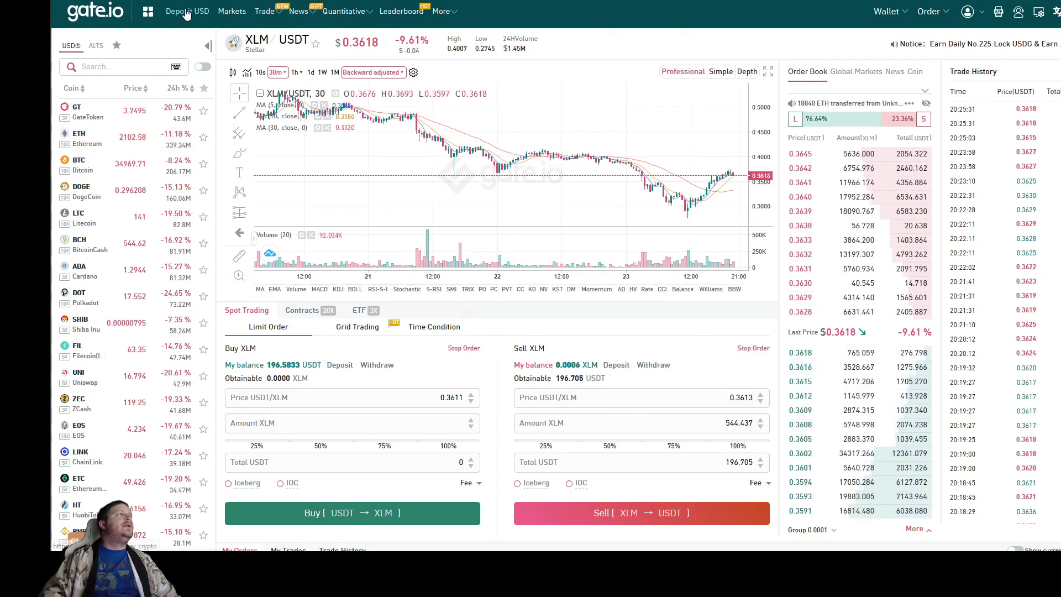
- Search the markets for hoge and open the HOGE_USDT pair
left_click(149, 74)
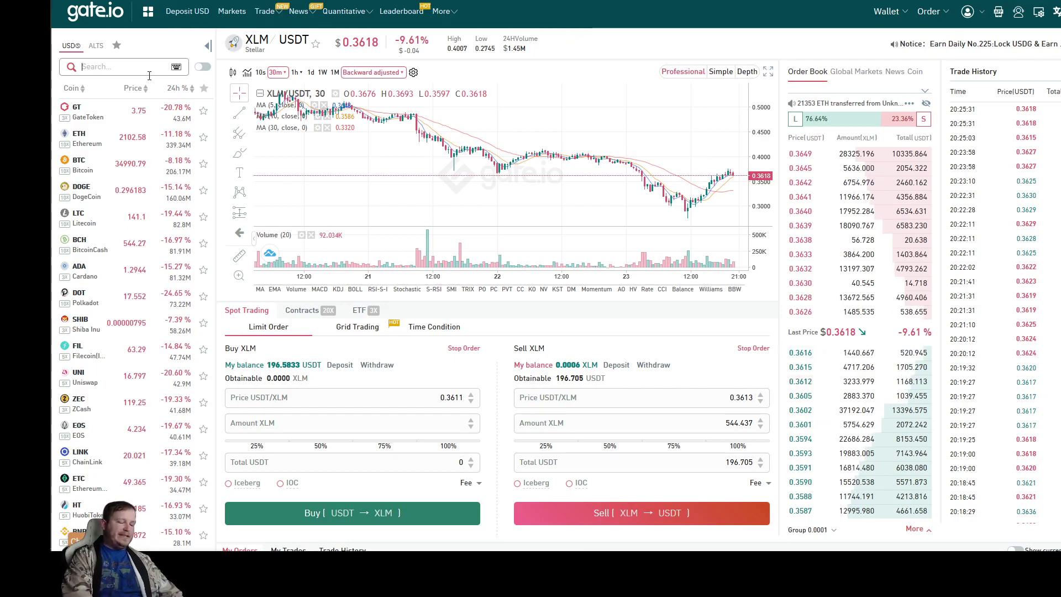
type("hoge")
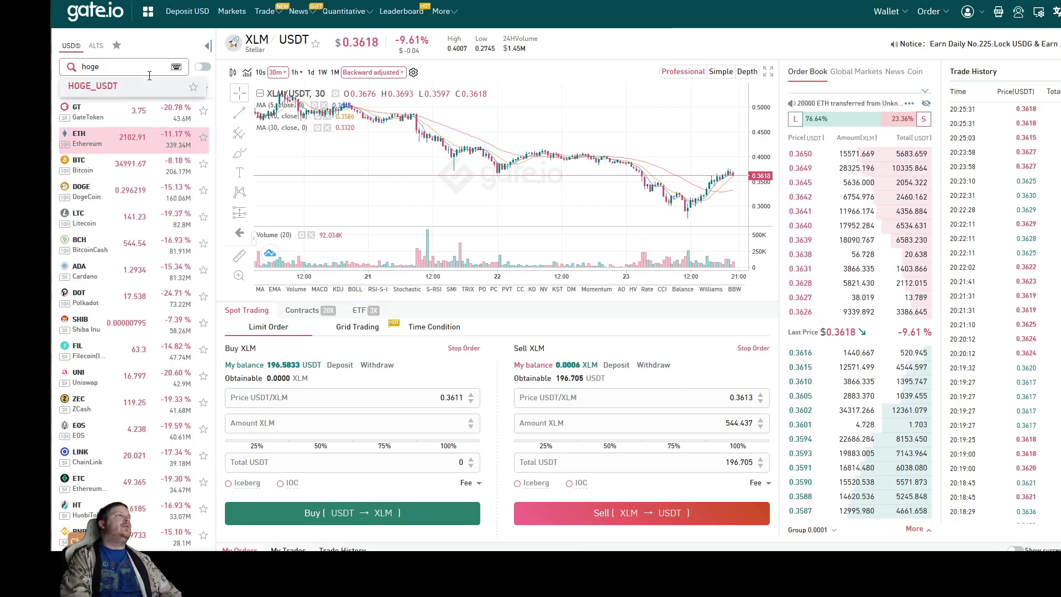
left_click(106, 88)
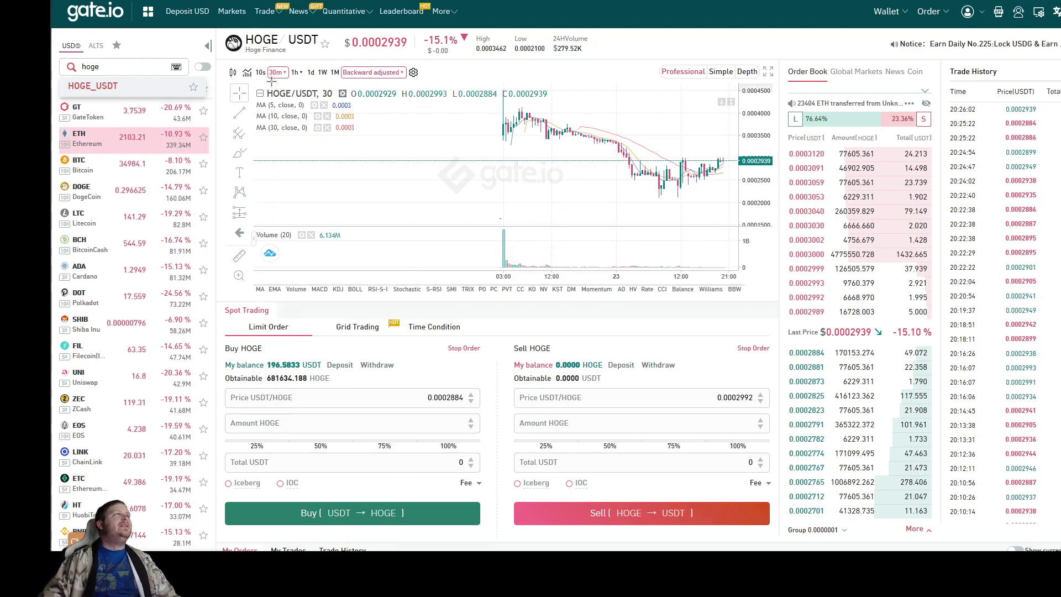
- Set the HOGE buy amount to 100% of the available USDT balance
left_click(447, 422)
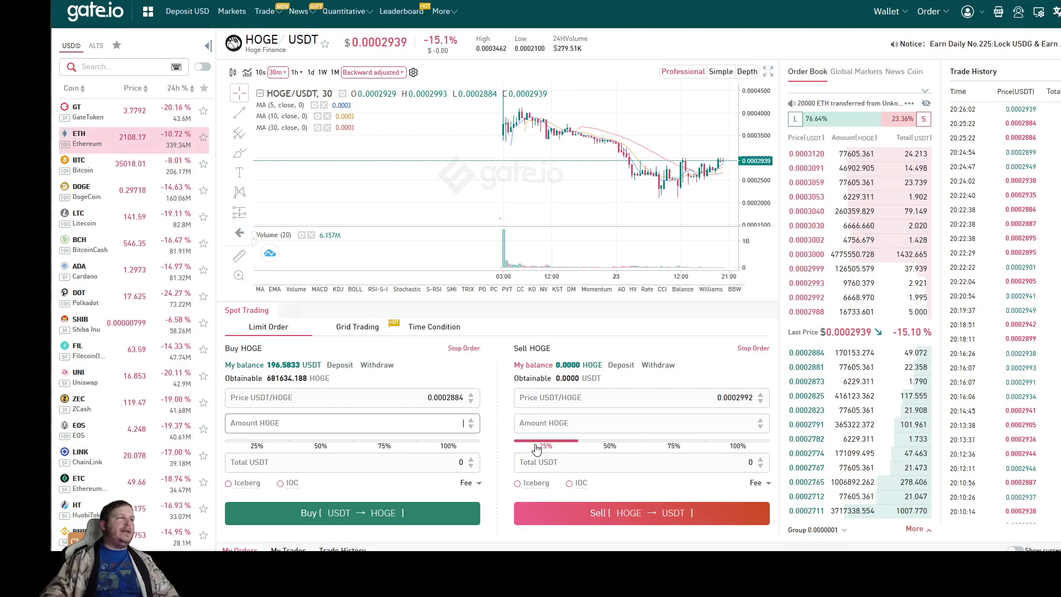
left_click(445, 446)
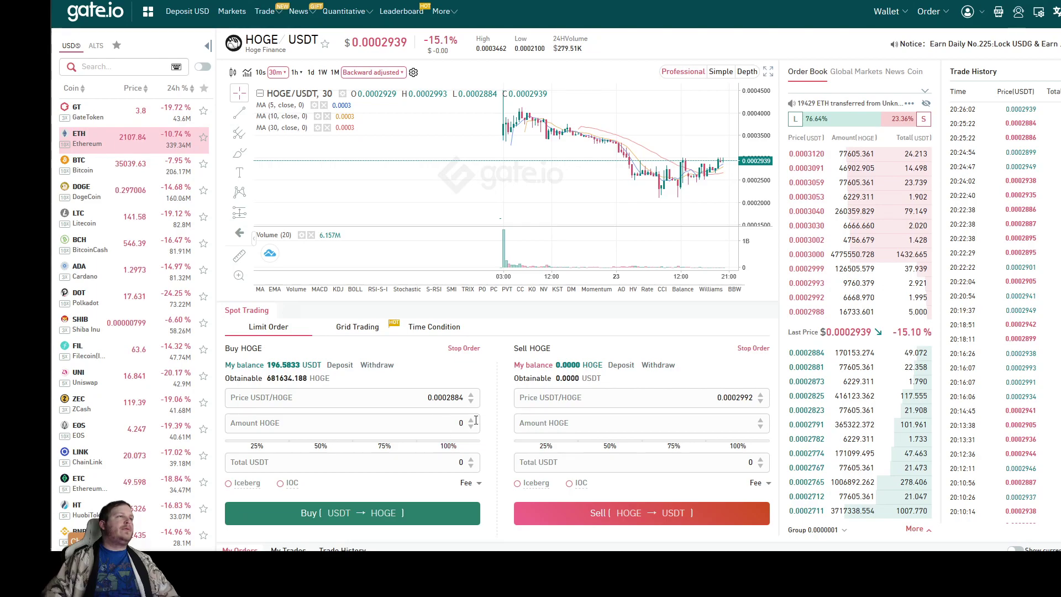
left_click(453, 421)
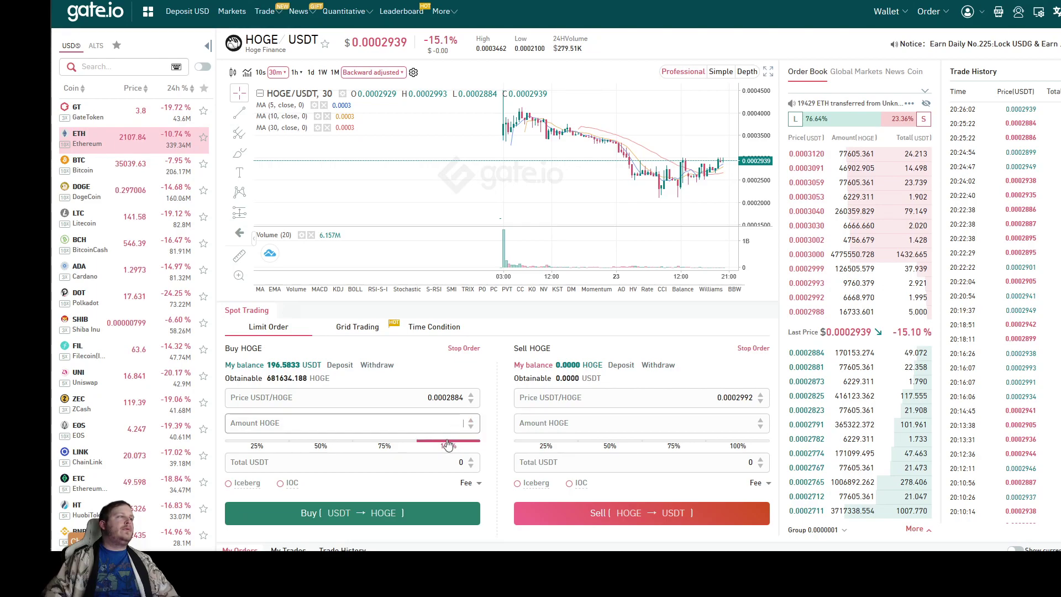
left_click(447, 444)
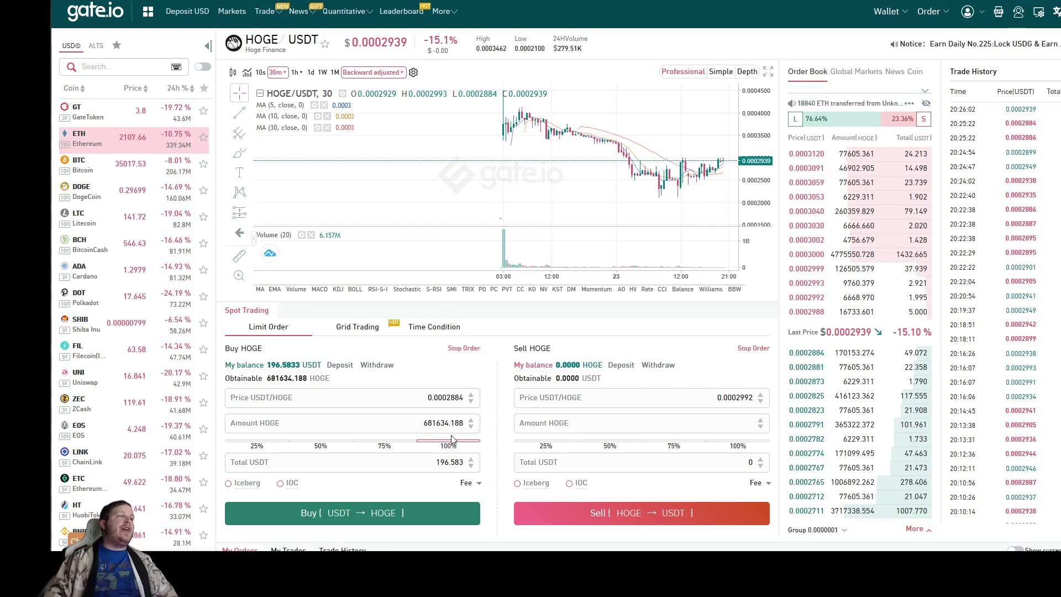
- Submit and confirm the HOGE buy order at 0.0002884 USDT for 681634.188 HOGE, and dismiss the order notification
left_click(381, 514)
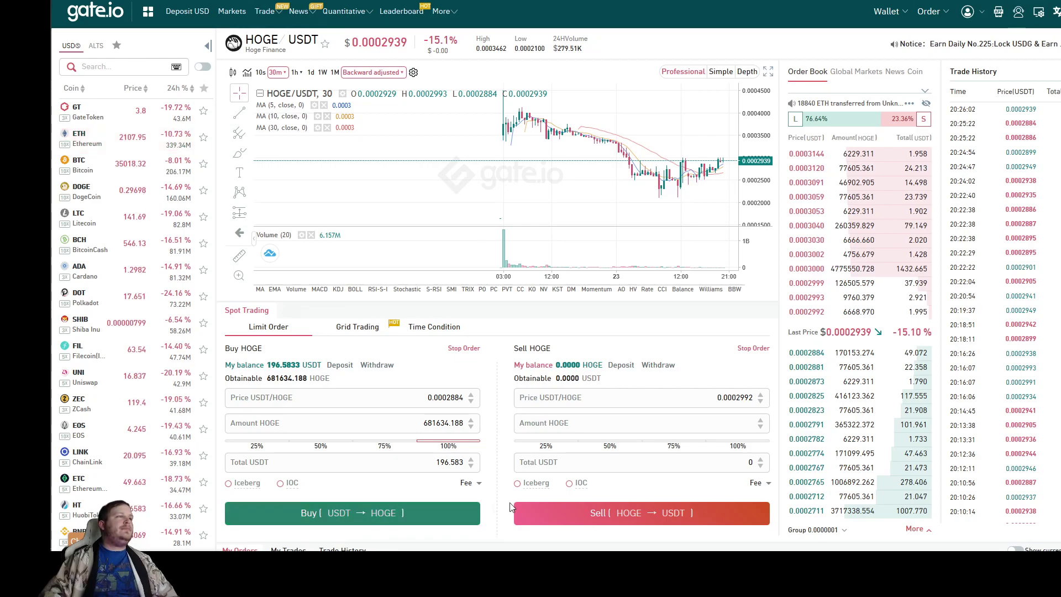
left_click(378, 513)
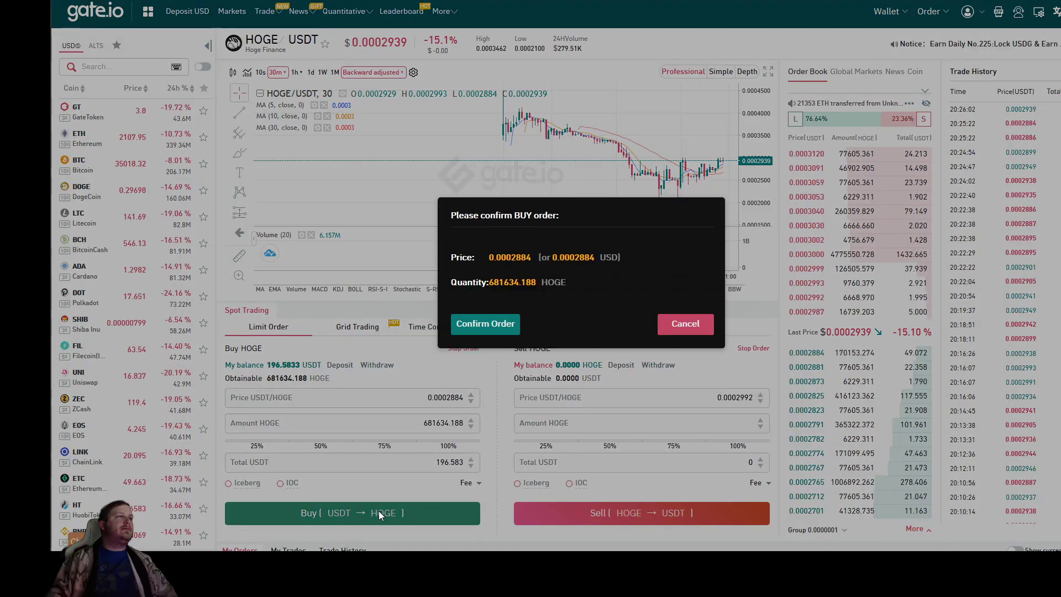
left_click(503, 327)
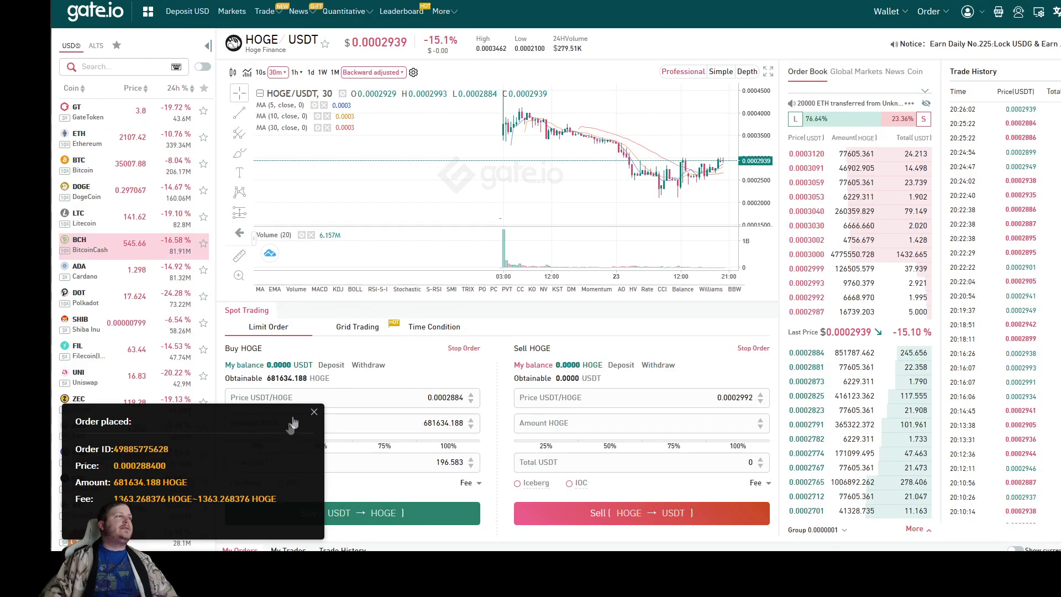
left_click(313, 411)
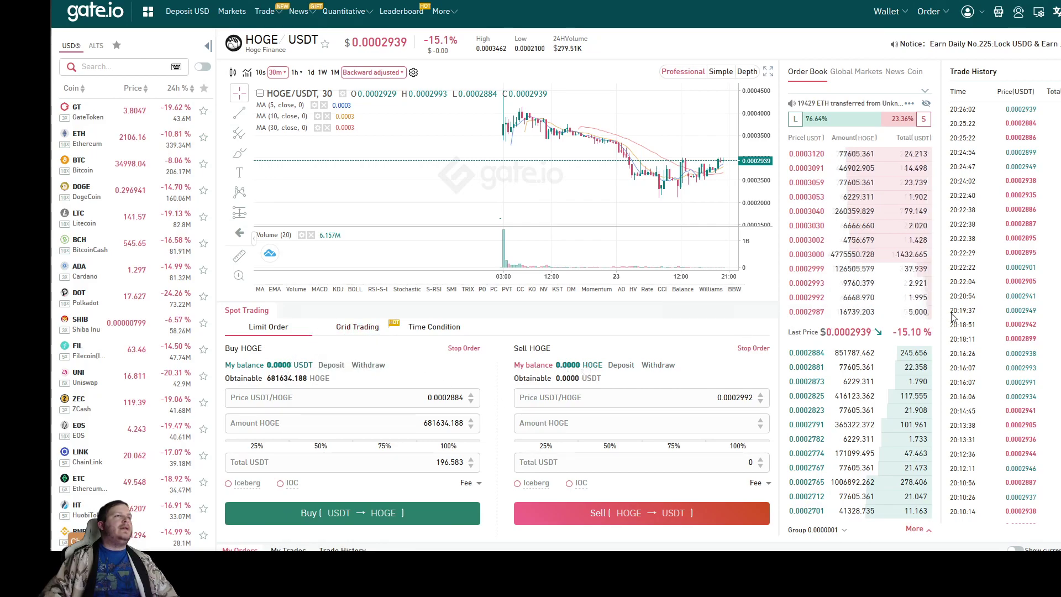
- Open the wallet's funds overview and check the spot account value
mouse_move(919, 12)
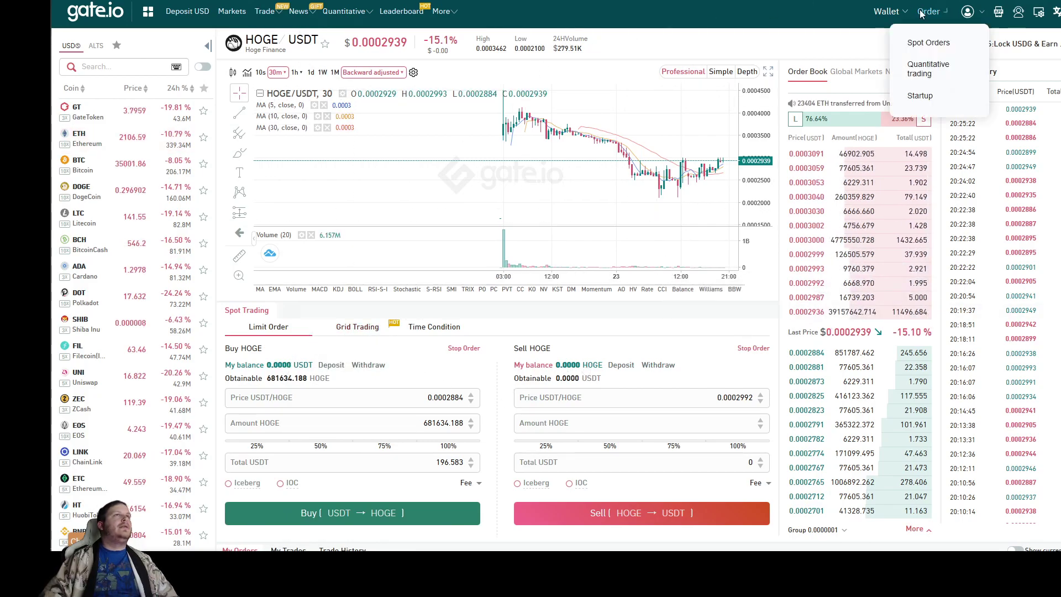
mouse_move(884, 12)
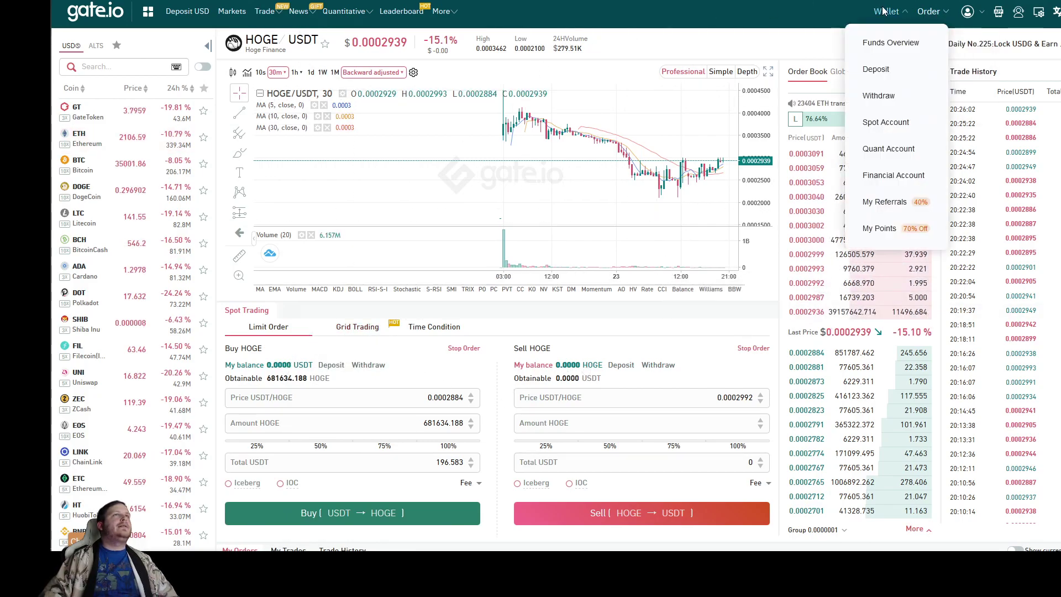
left_click(890, 42)
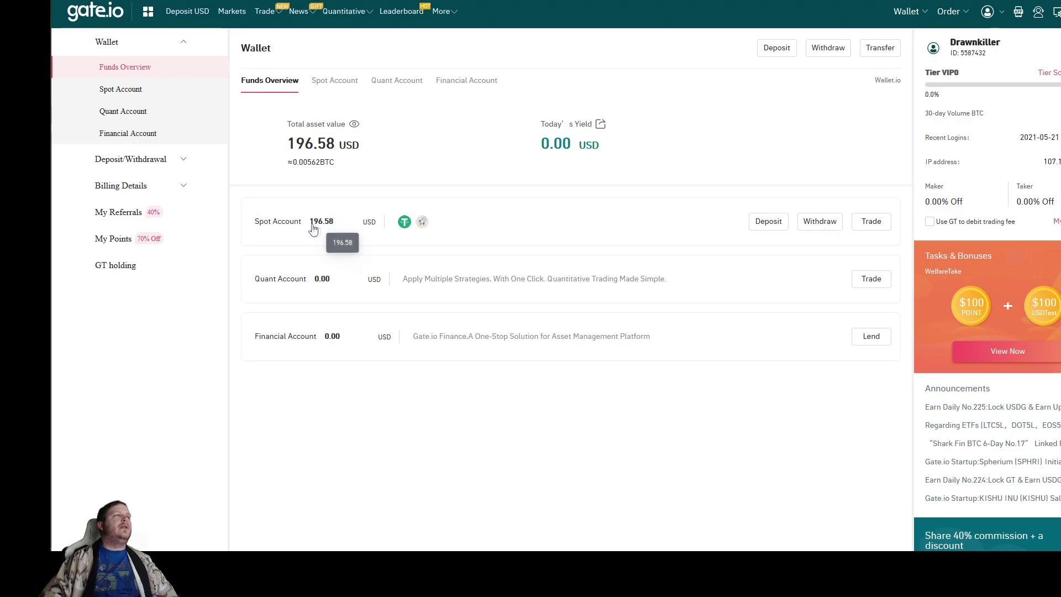
left_click(194, 12)
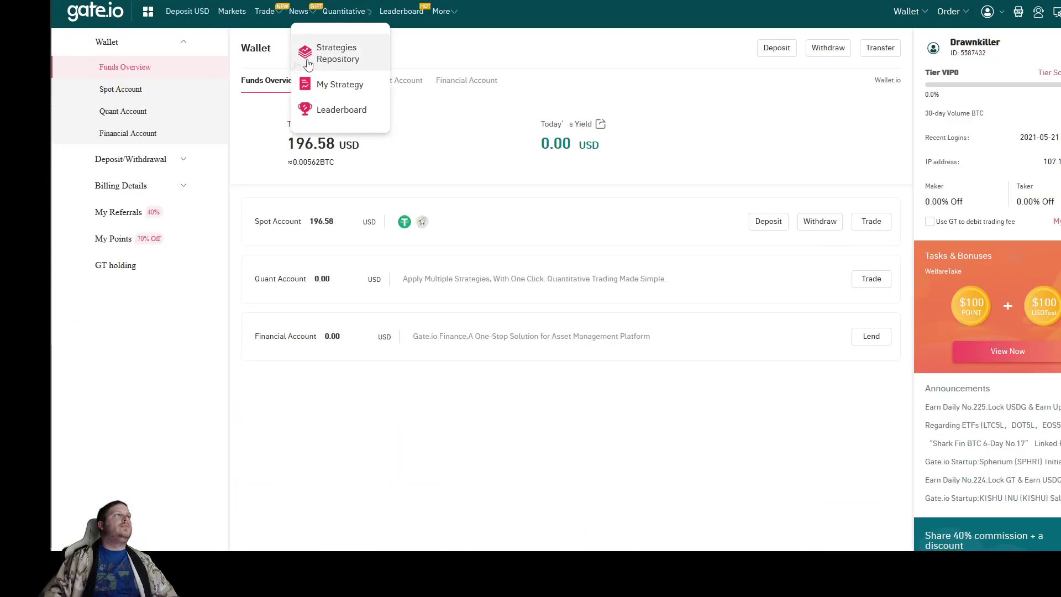
- Return to spot trading, search for hoge, add HOGE_USDT to the favorites and open the pair
mouse_move(264, 12)
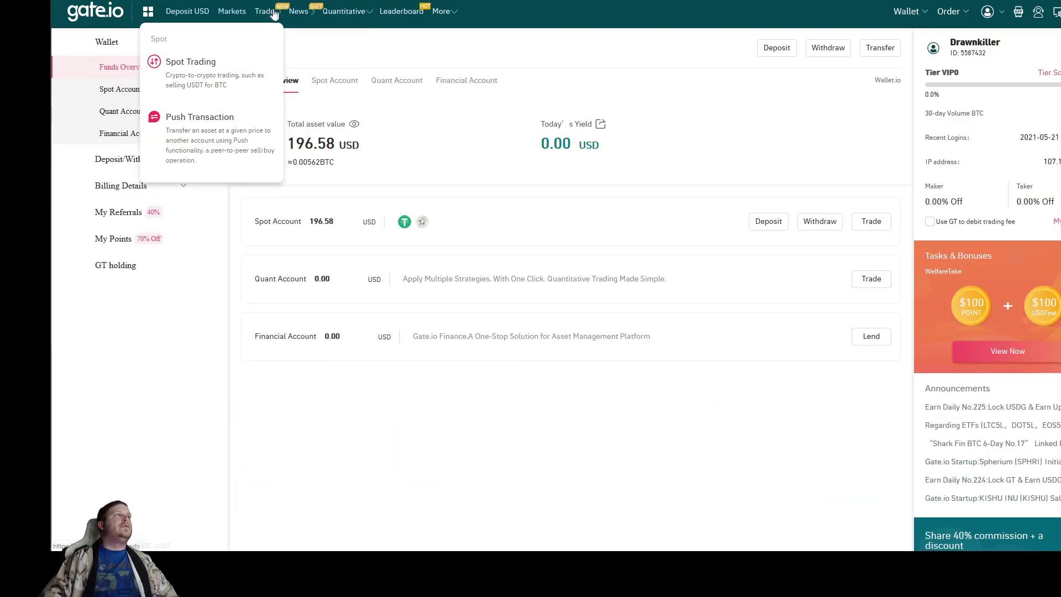
mouse_move(234, 61)
left_click(273, 82)
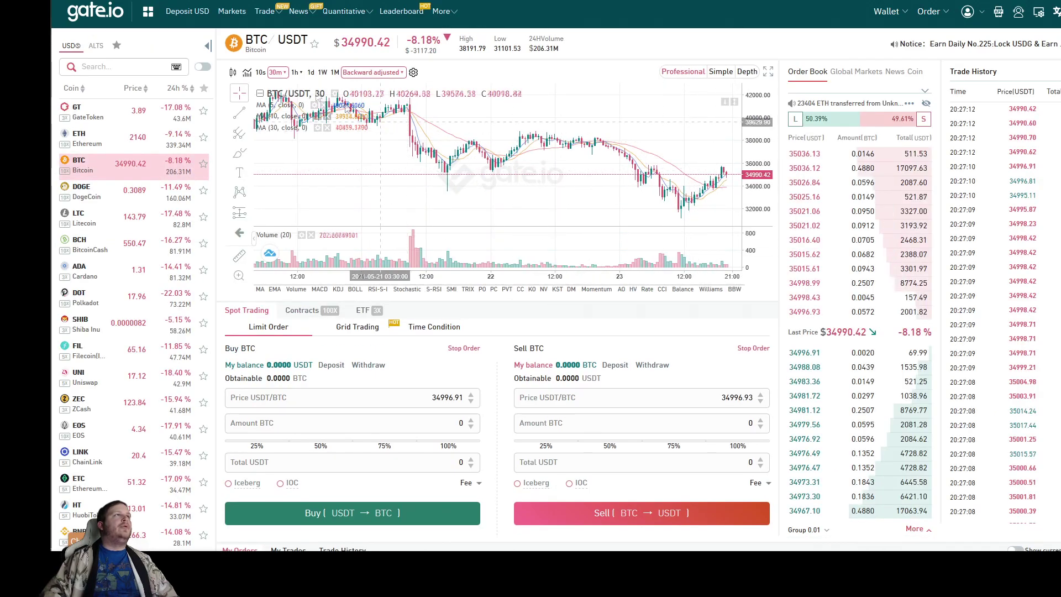
left_click(113, 46)
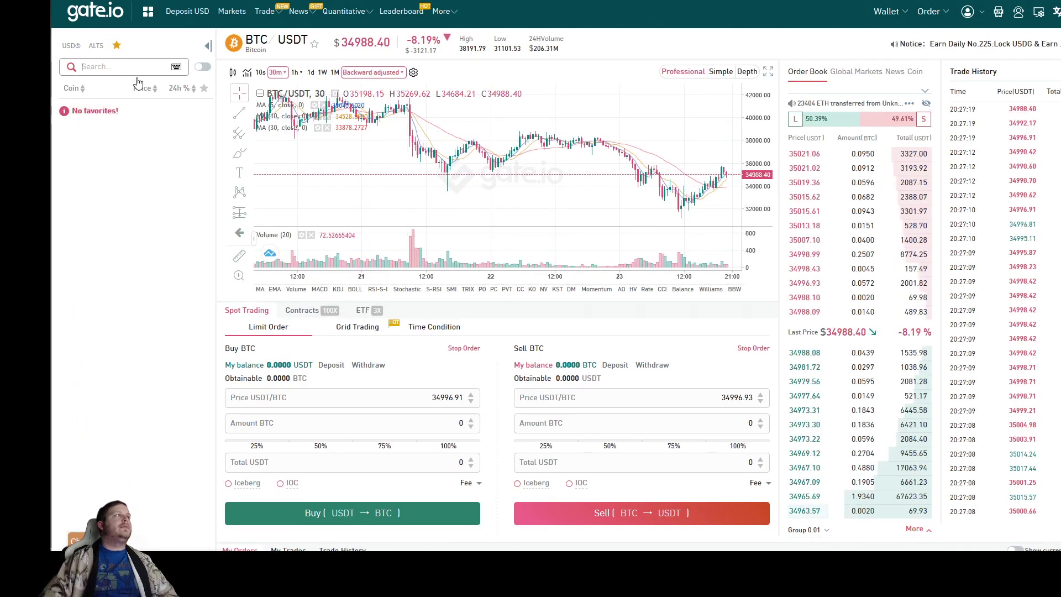
left_click(84, 67)
type("hoge")
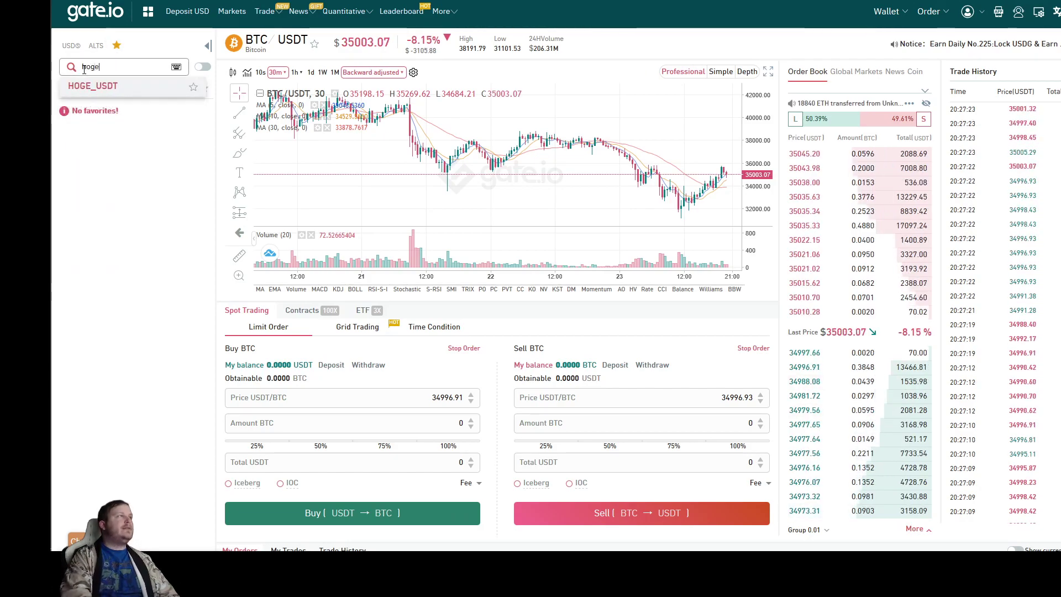
left_click(193, 87)
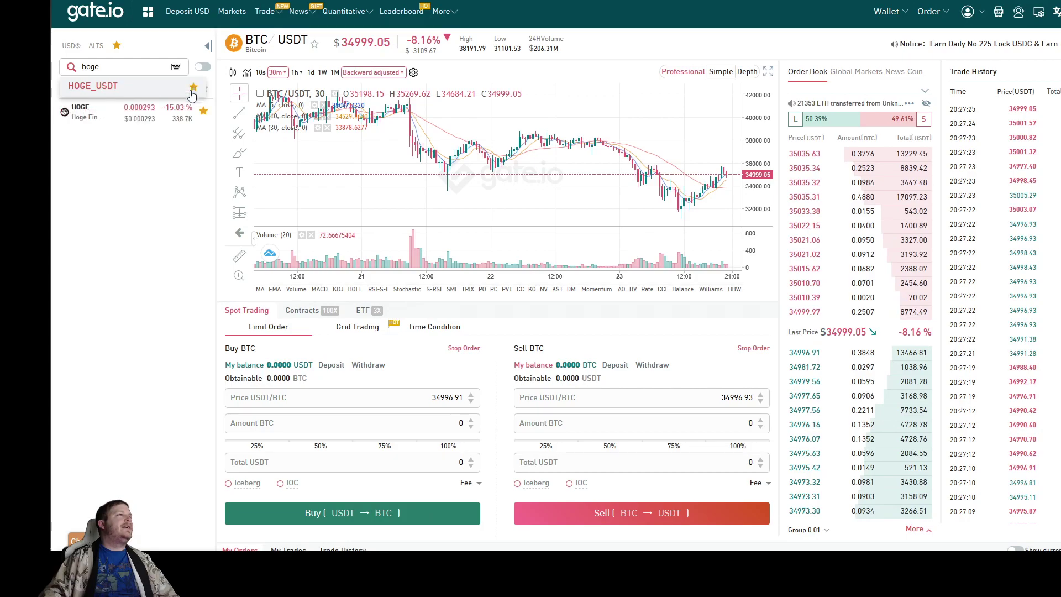
left_click(110, 113)
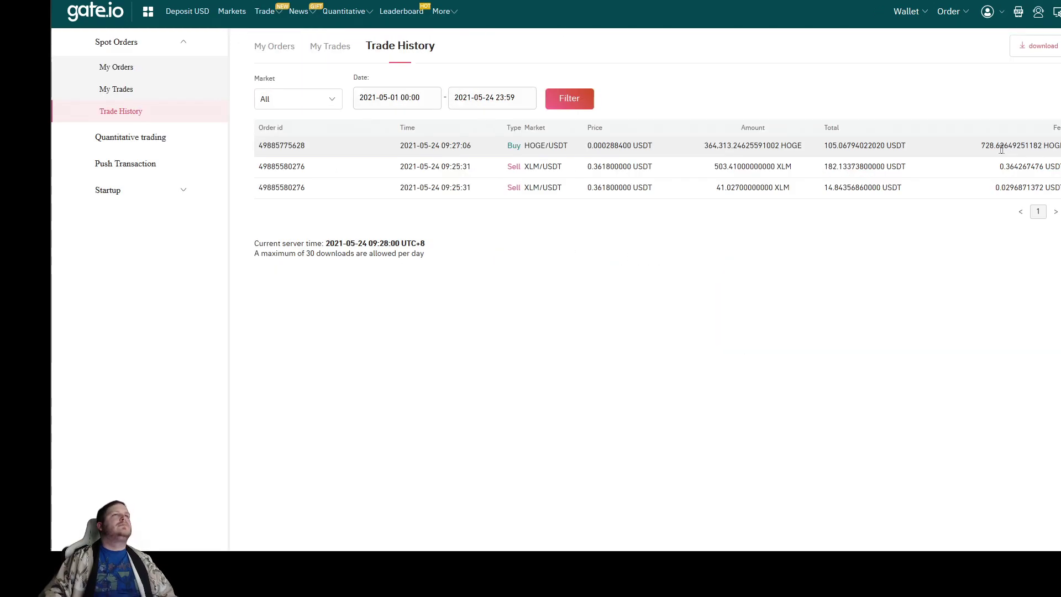
- Examine the HOGE purchase fee in the trade history and the HOGE holdings in the wallet's spot account
left_click_drag(982, 148, 1034, 150)
left_click(1010, 150)
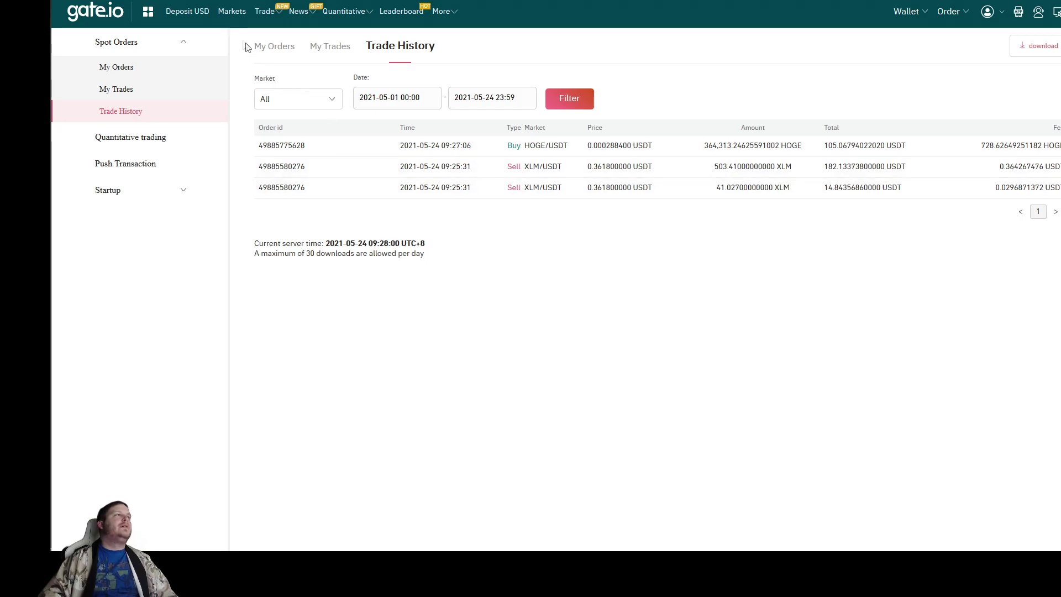
mouse_move(906, 11)
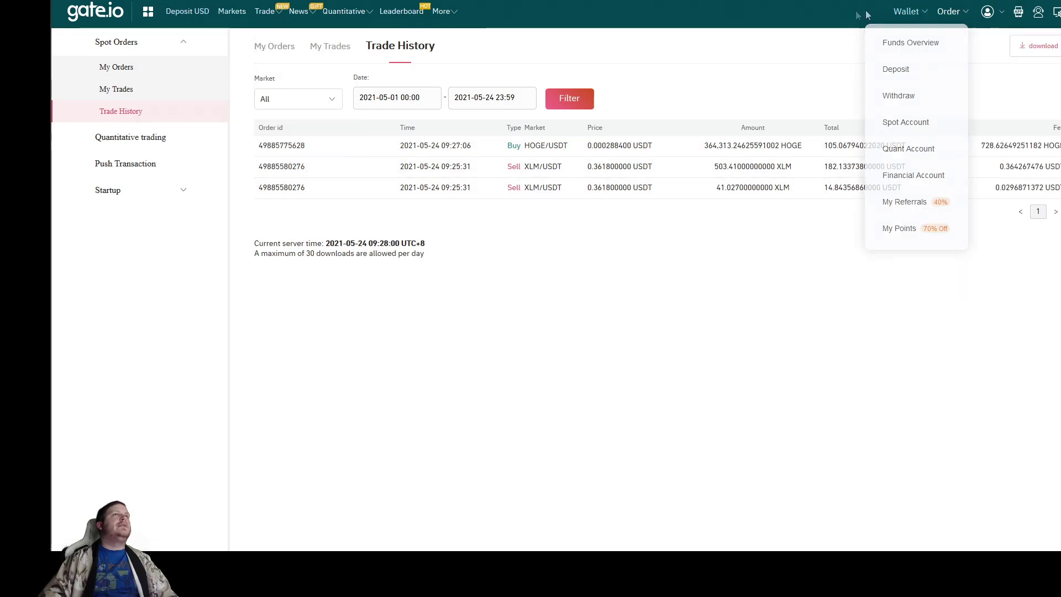
left_click(909, 44)
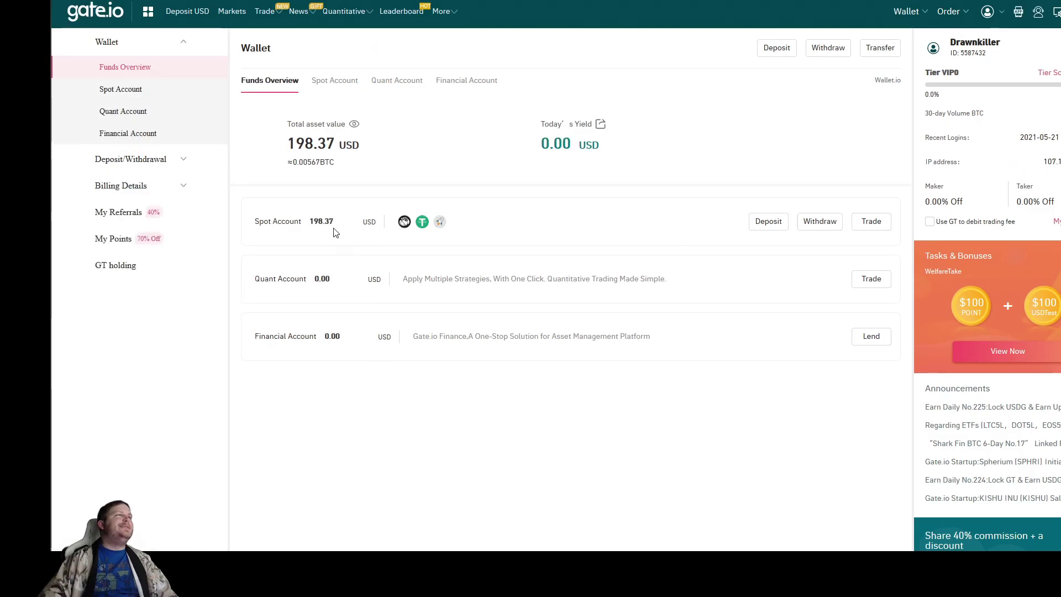
left_click(137, 90)
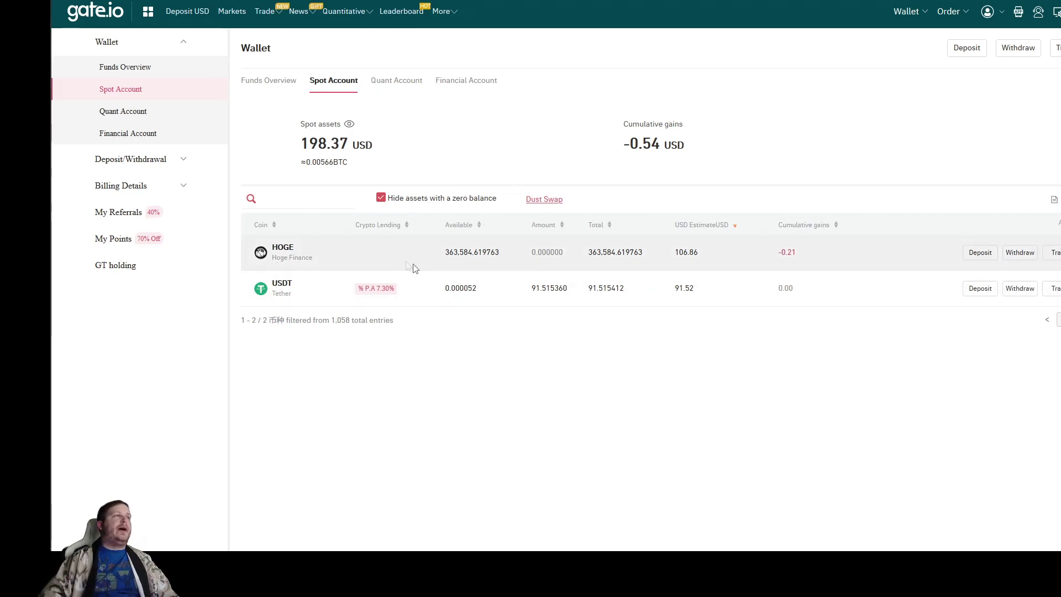
left_click_drag(586, 255, 657, 253)
left_click(708, 254)
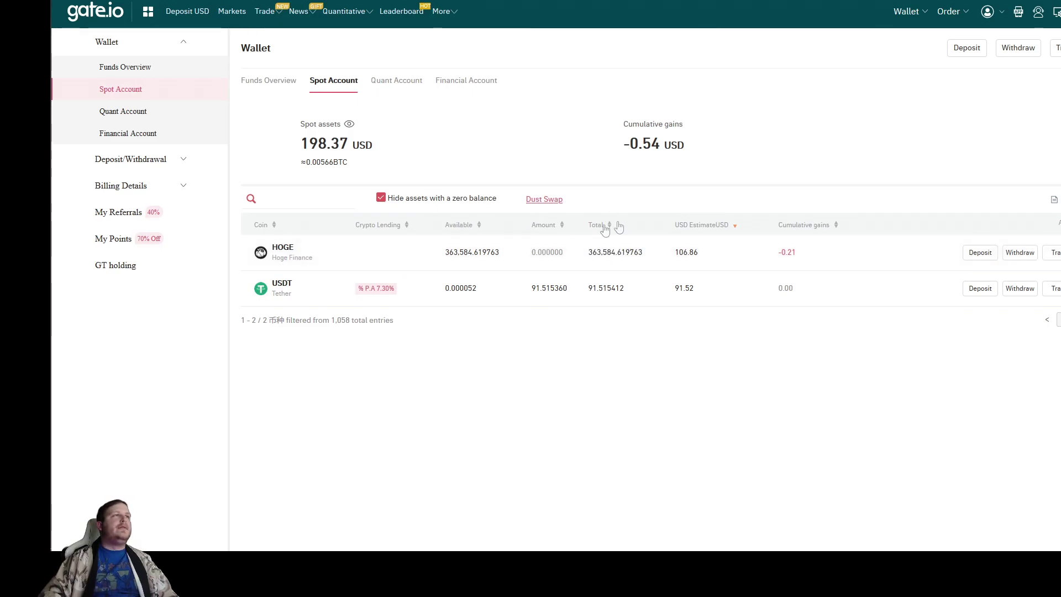
mouse_move(588, 252)
left_mouse_down()
mouse_move(622, 251)
mouse_move(599, 252)
left_mouse_up()
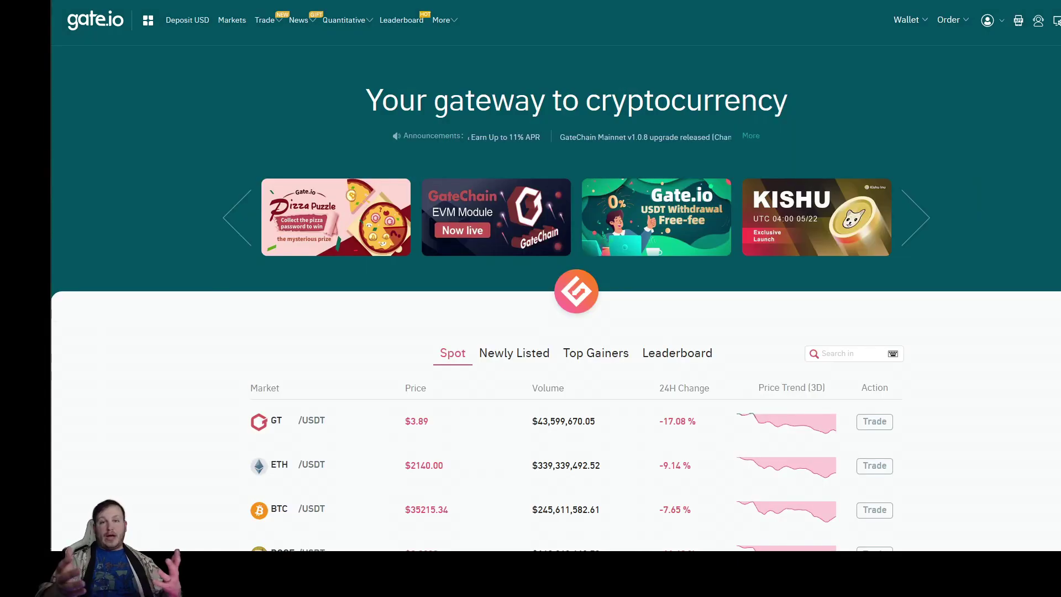
- Open the wallet from the home page and inspect the available HOGE amount in the spot account
mouse_move(906, 19)
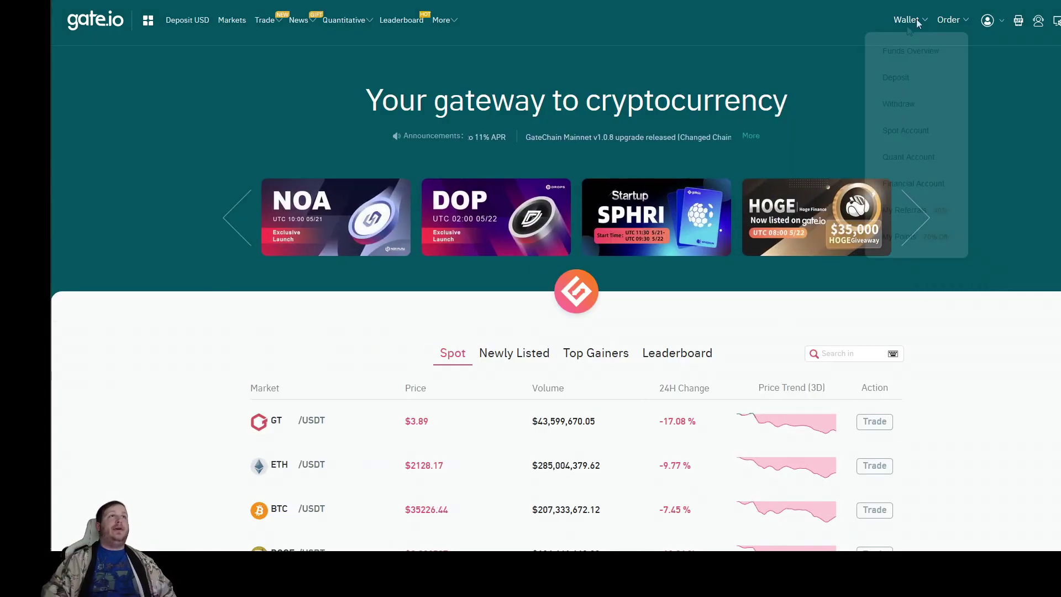
left_click(912, 53)
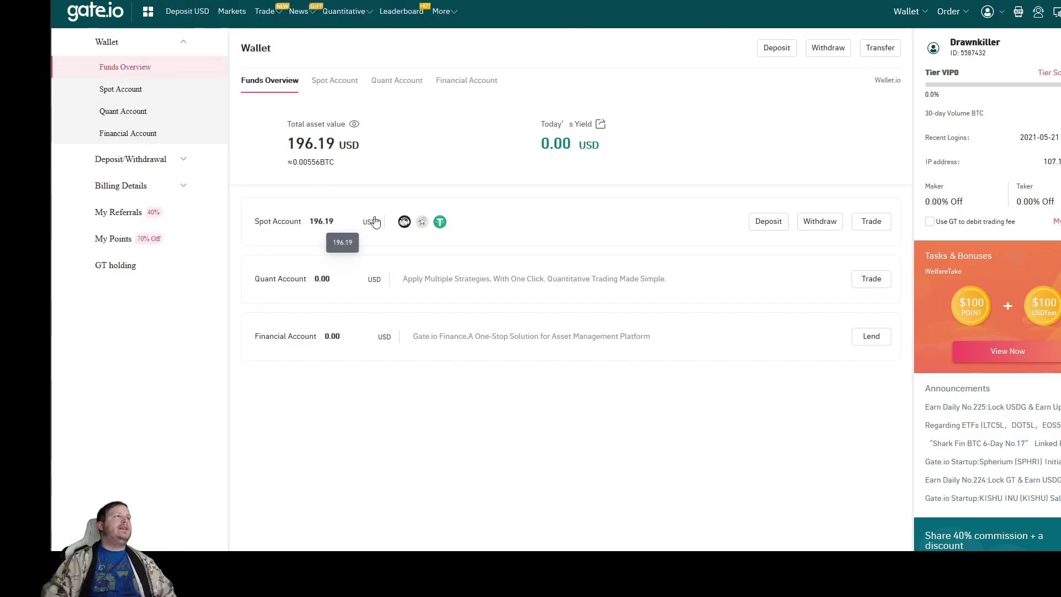
left_click(308, 222)
left_click_drag(445, 251, 628, 252)
left_click(628, 252)
mouse_move(458, 253)
left_mouse_down()
mouse_move(466, 252)
mouse_move(455, 246)
left_mouse_up()
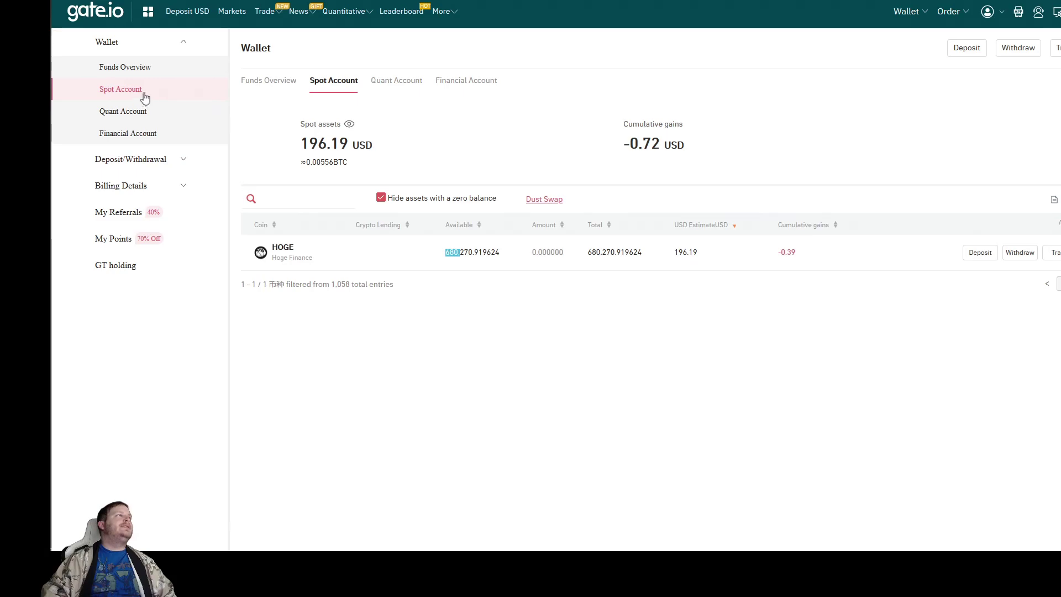
- Open the spot orders' trade history and examine the amounts of the individual HOGE buy fills
mouse_move(948, 12)
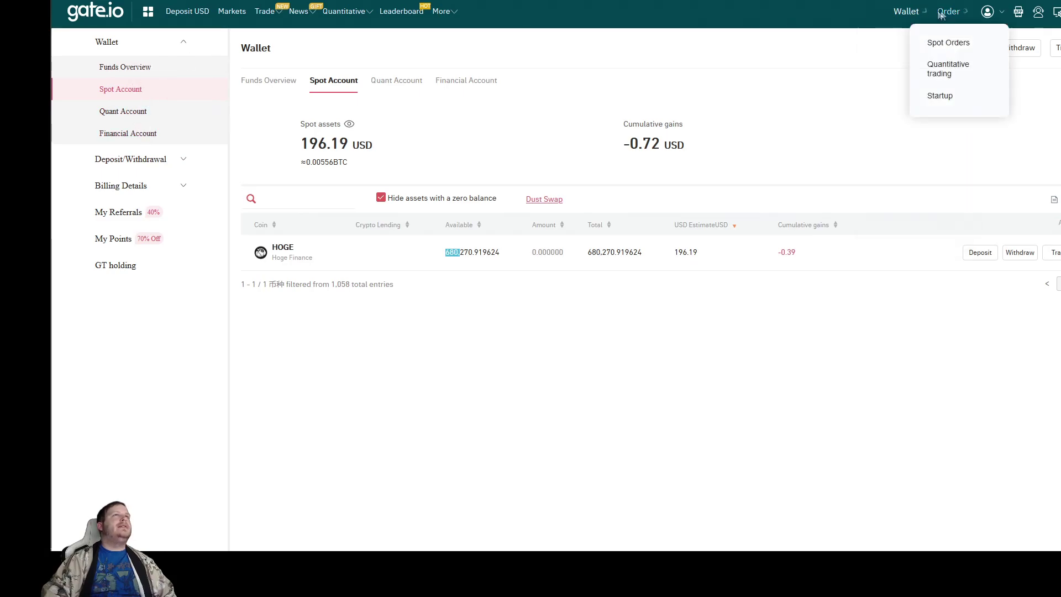
left_click(947, 39)
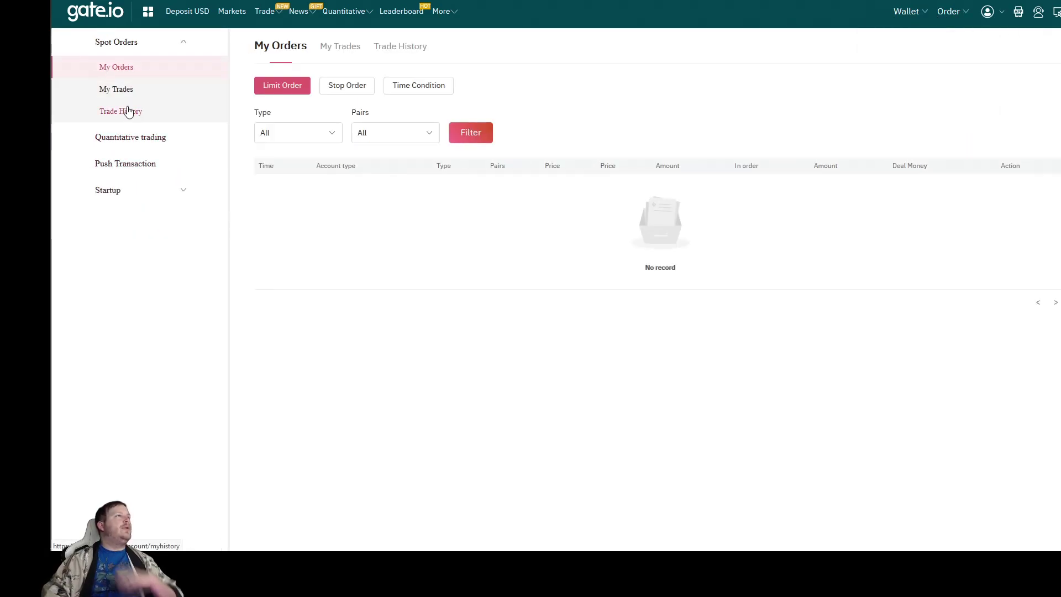
left_click(132, 111)
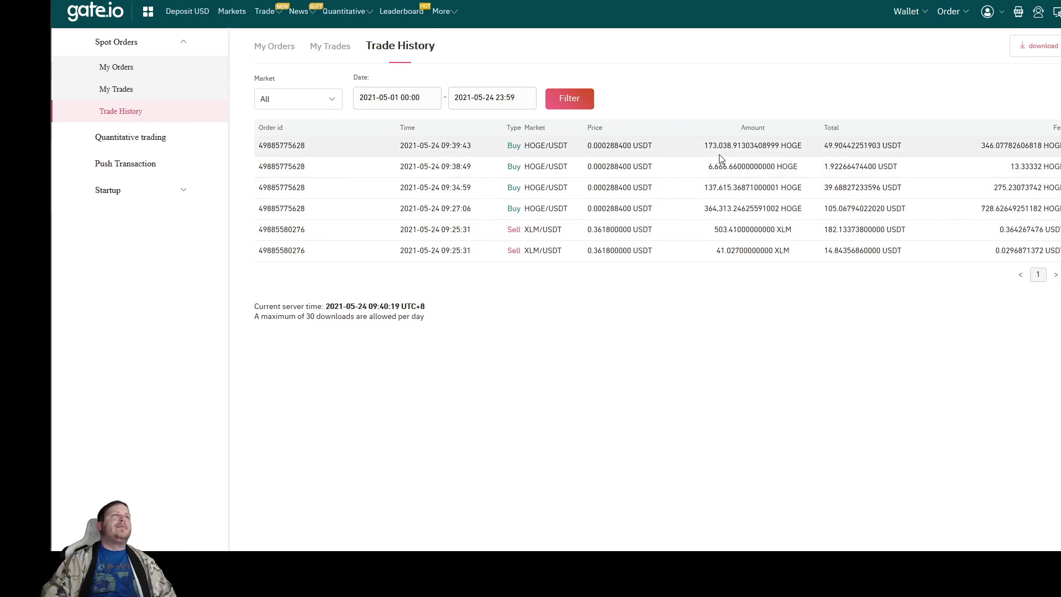
mouse_move(706, 150)
left_mouse_down()
mouse_move(801, 147)
mouse_move(774, 167)
mouse_move(714, 167)
left_mouse_up()
left_click(774, 166)
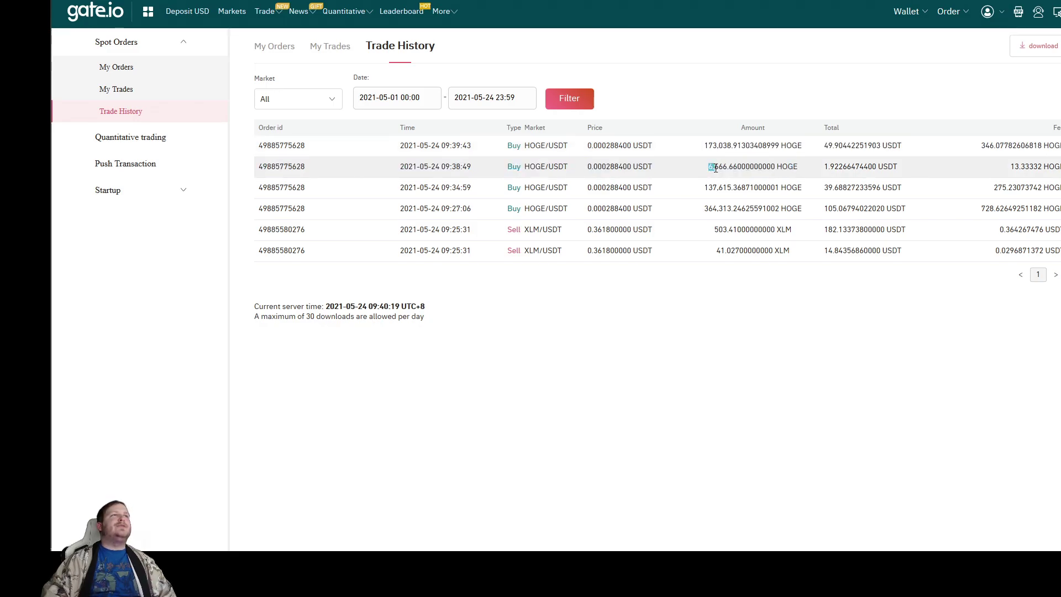
mouse_move(747, 168)
left_mouse_down()
mouse_move(718, 167)
mouse_move(765, 169)
left_mouse_up()
left_click(764, 169)
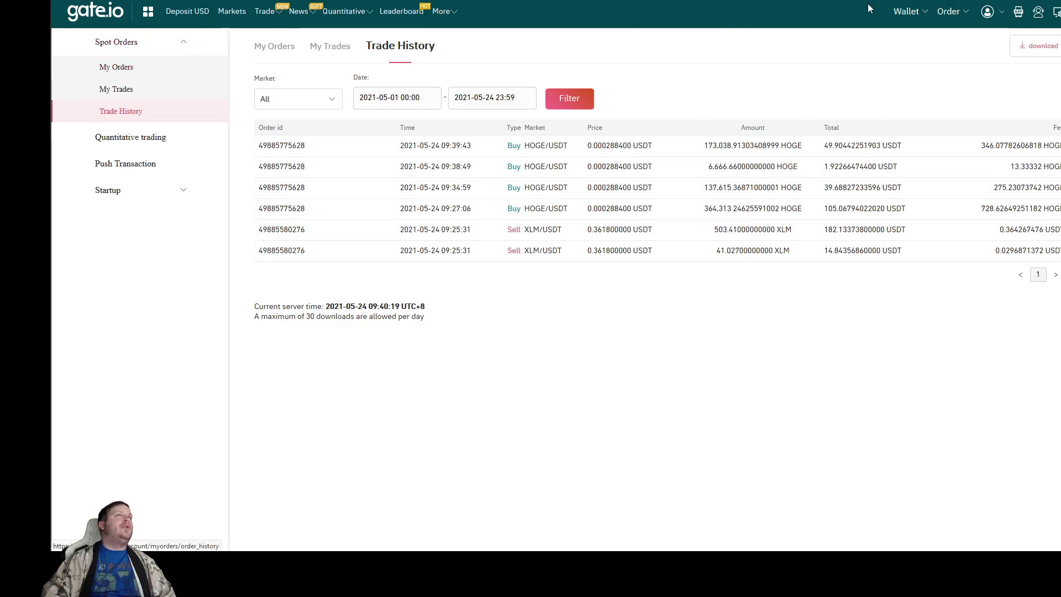
- Open the withdrawal form for the spot account from the wallet's funds overview
mouse_move(906, 11)
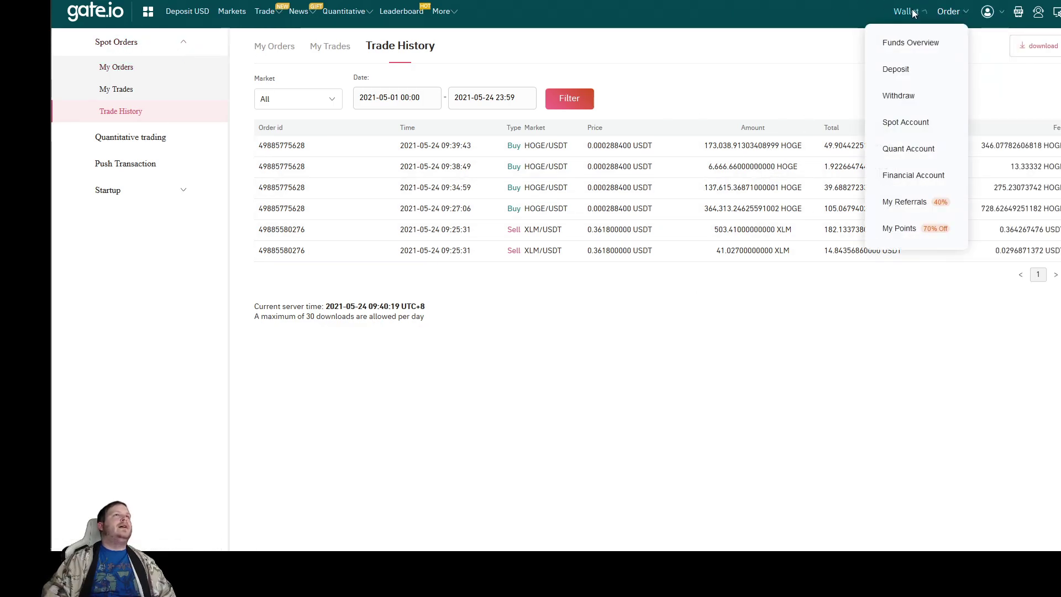
left_click(910, 43)
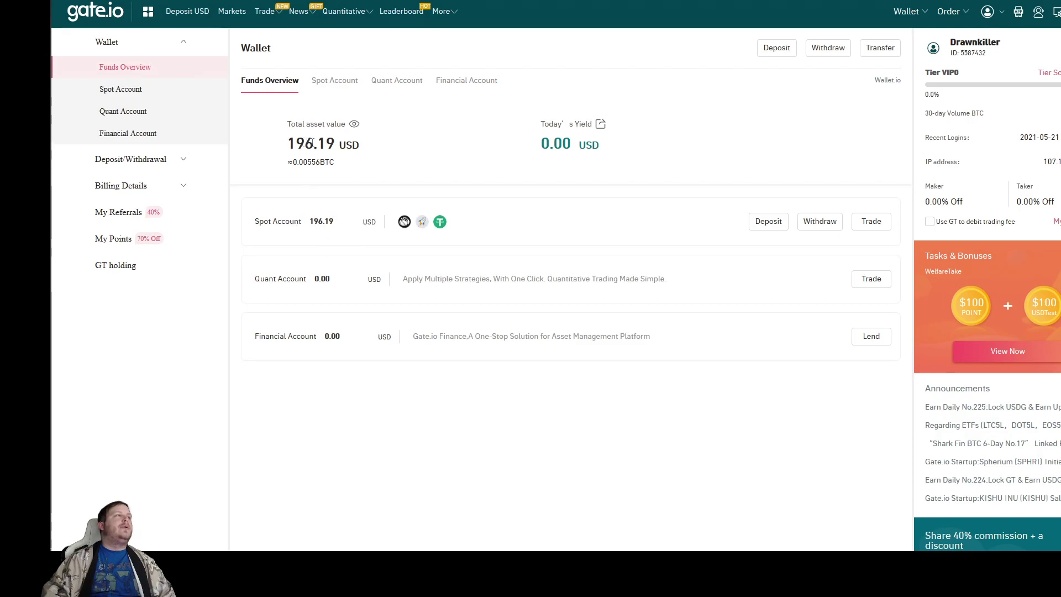
left_click(823, 224)
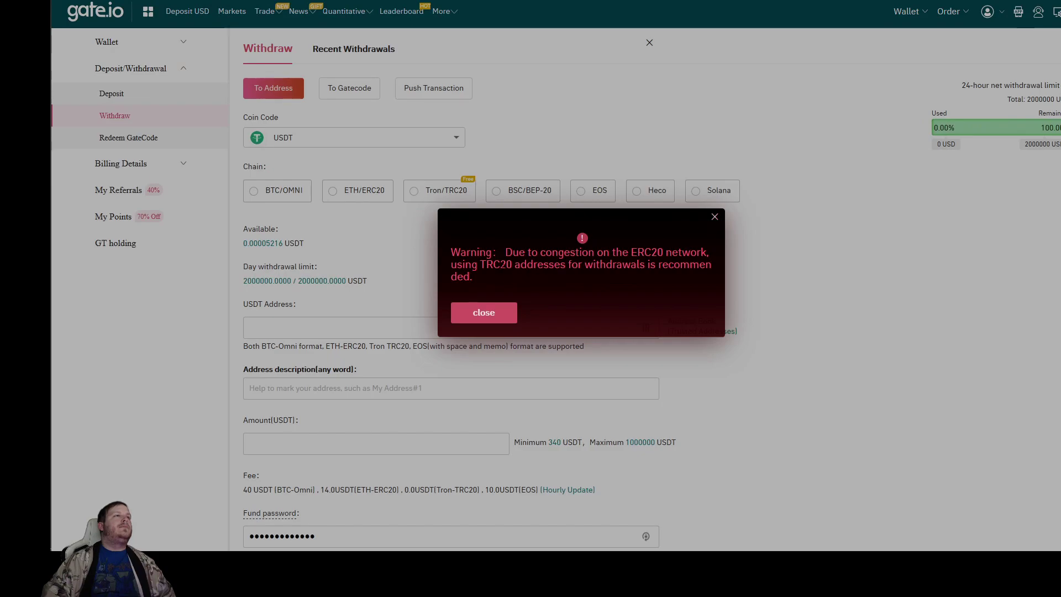
- Read the network recommendation in the withdrawal warning and dismiss it
left_click_drag(486, 265, 650, 265)
left_click(650, 267)
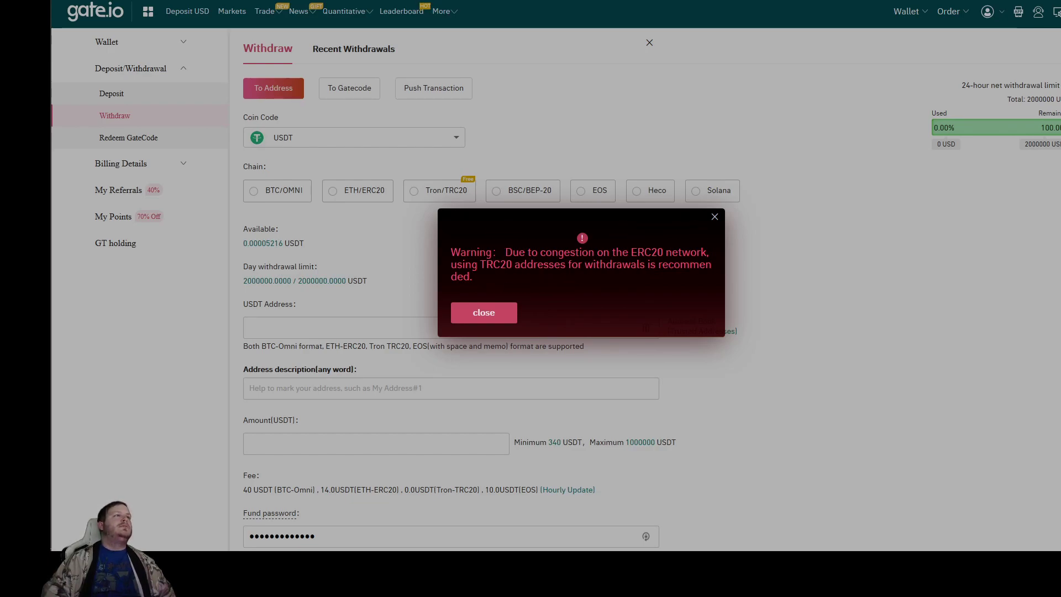
left_click_drag(479, 265, 558, 263)
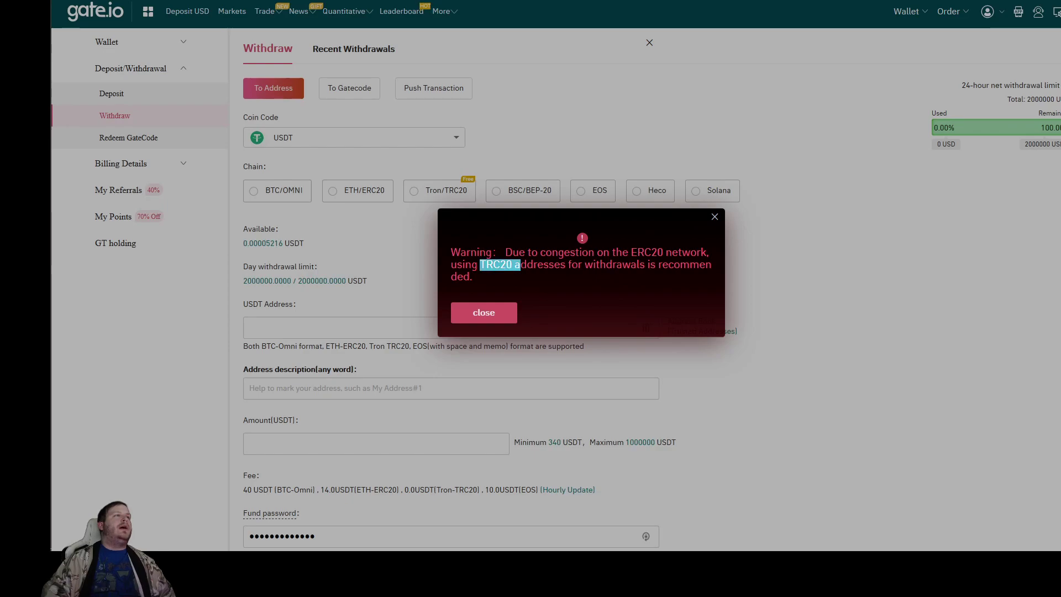
left_click(504, 267)
left_click(714, 219)
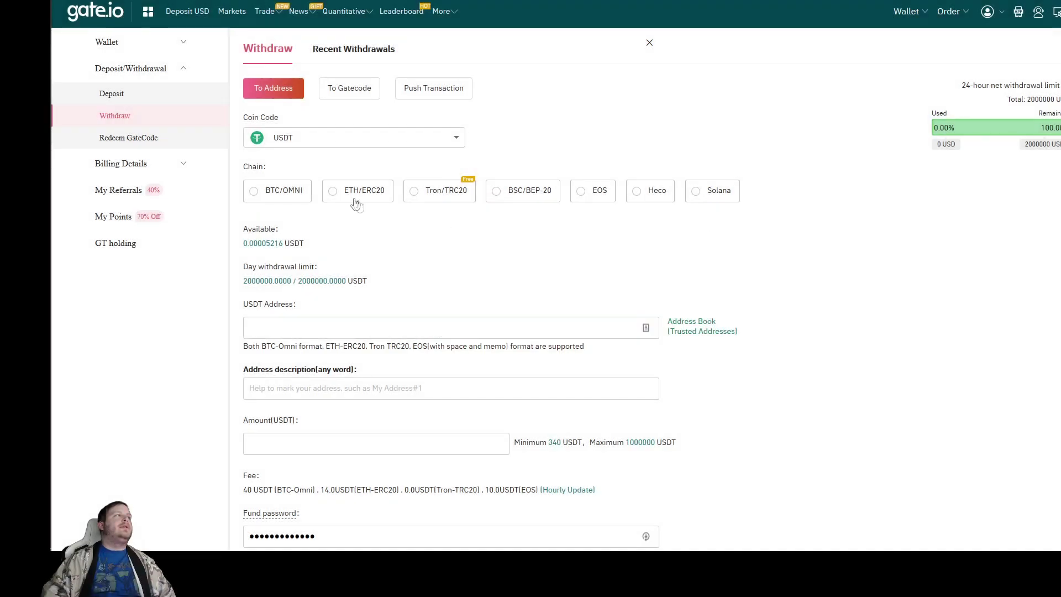
- Choose HOGE as the coin to withdraw and ETH/ERC20 as its chain
left_click(433, 144)
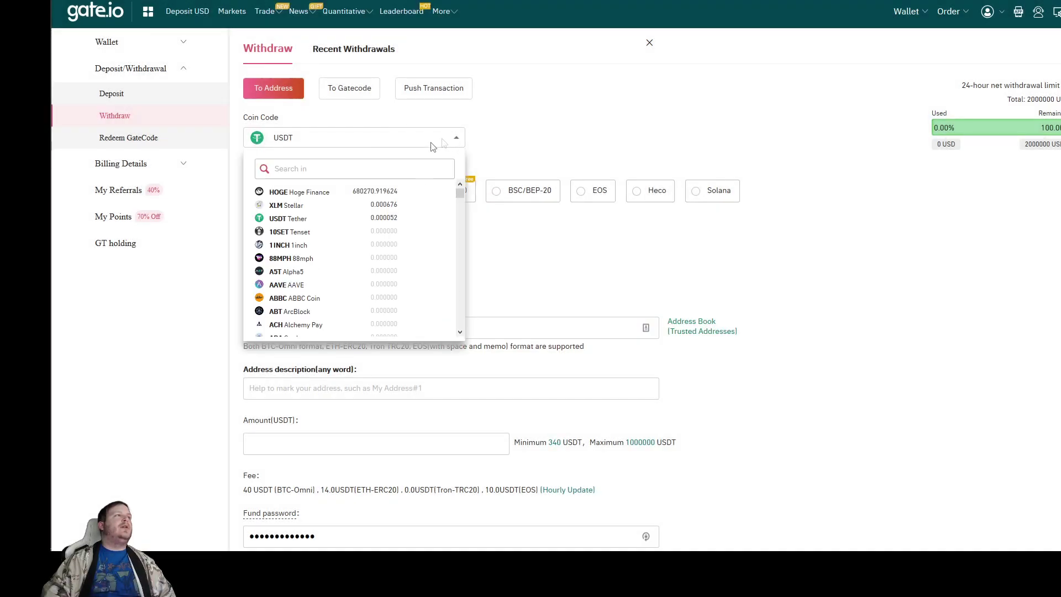
left_click(332, 194)
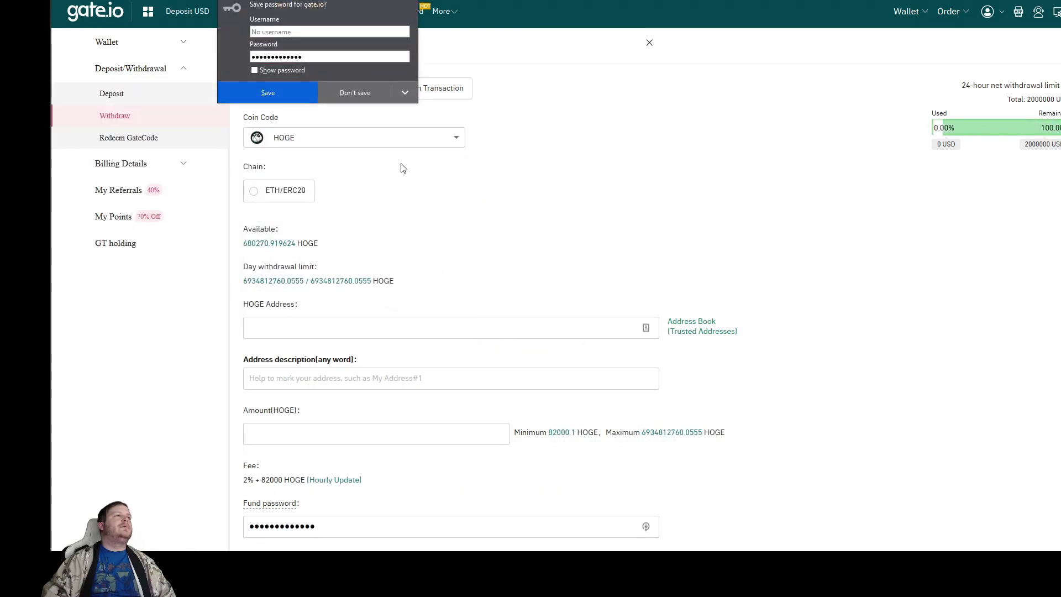
left_click(256, 192)
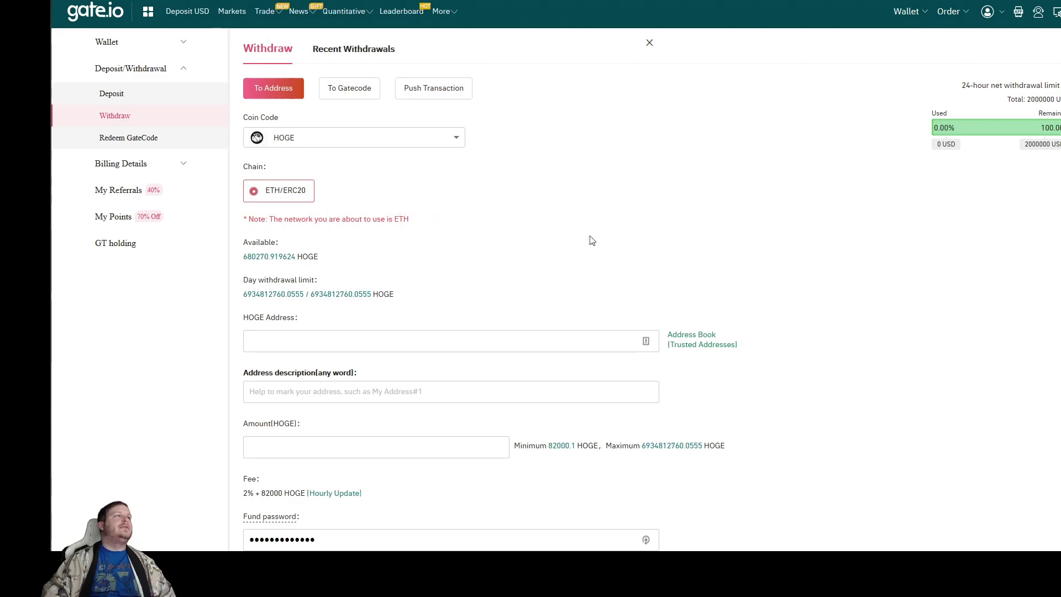
scroll(574, 240, "down", 2)
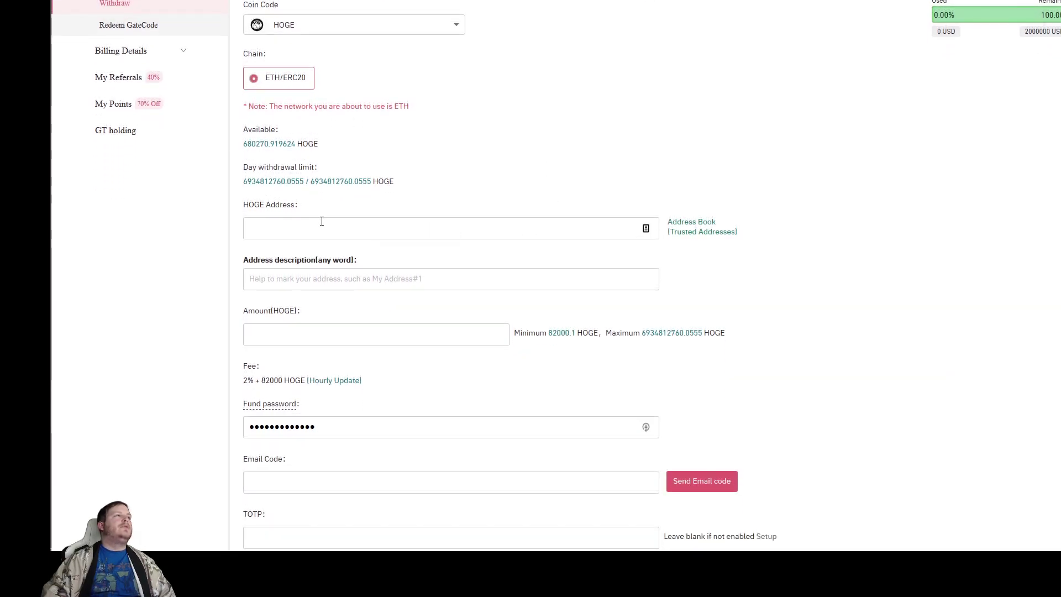
scroll(525, 141, "up", 2)
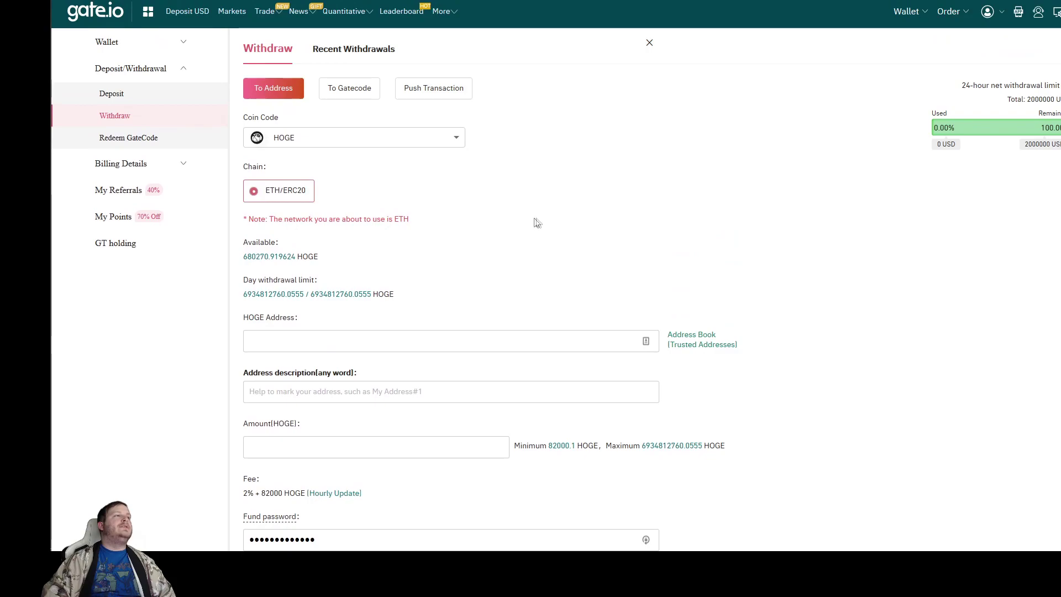
- Switch to the MetaMask wallet and copy the Ledger 1 address from the account details of its HOGE asset
key("alt+shift+m")
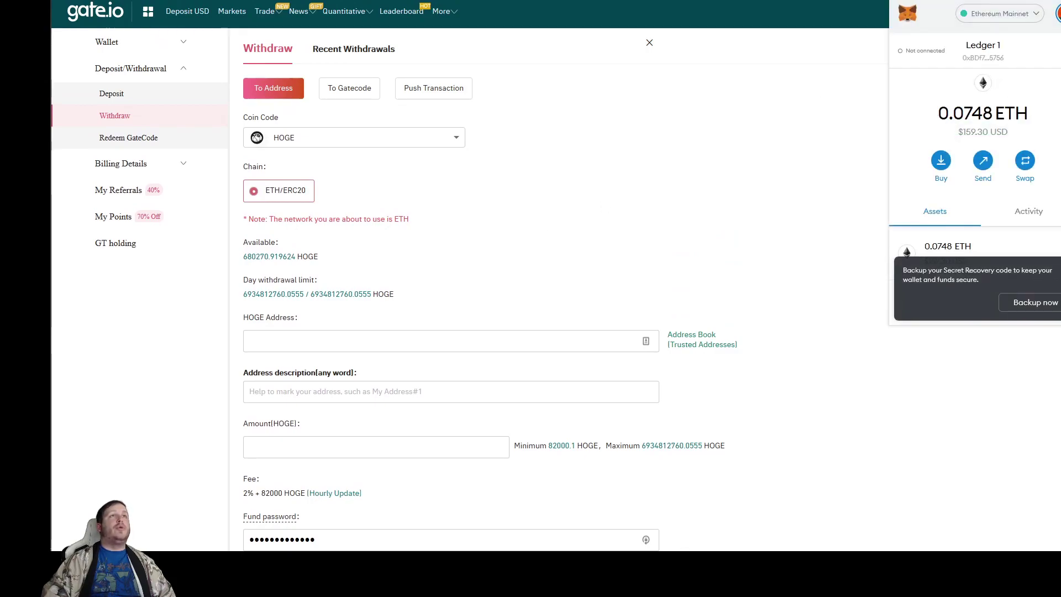
scroll(1025, 107, "down", 2)
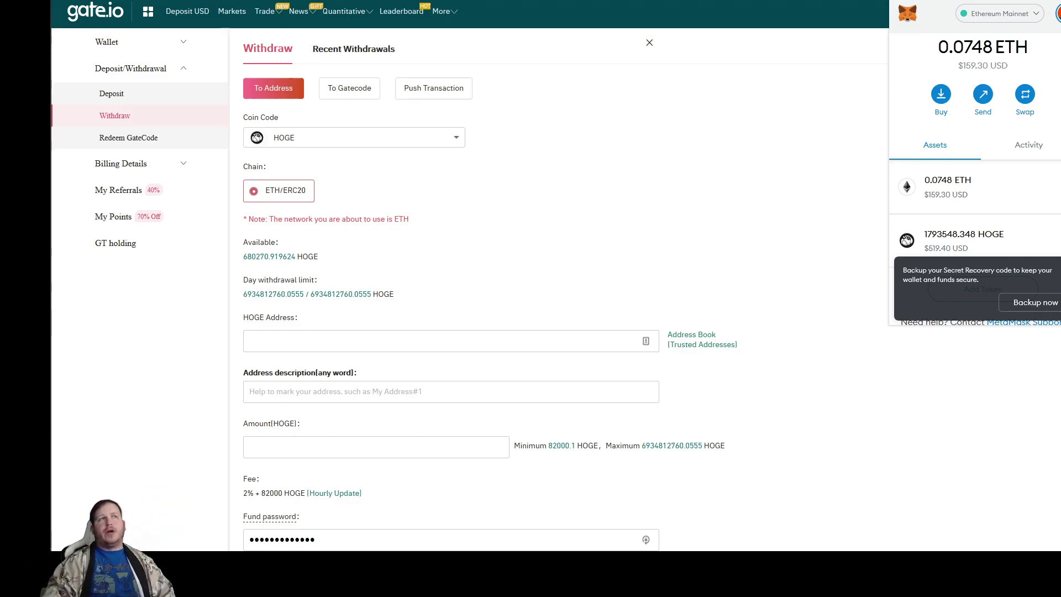
scroll(964, 222, "down", 1)
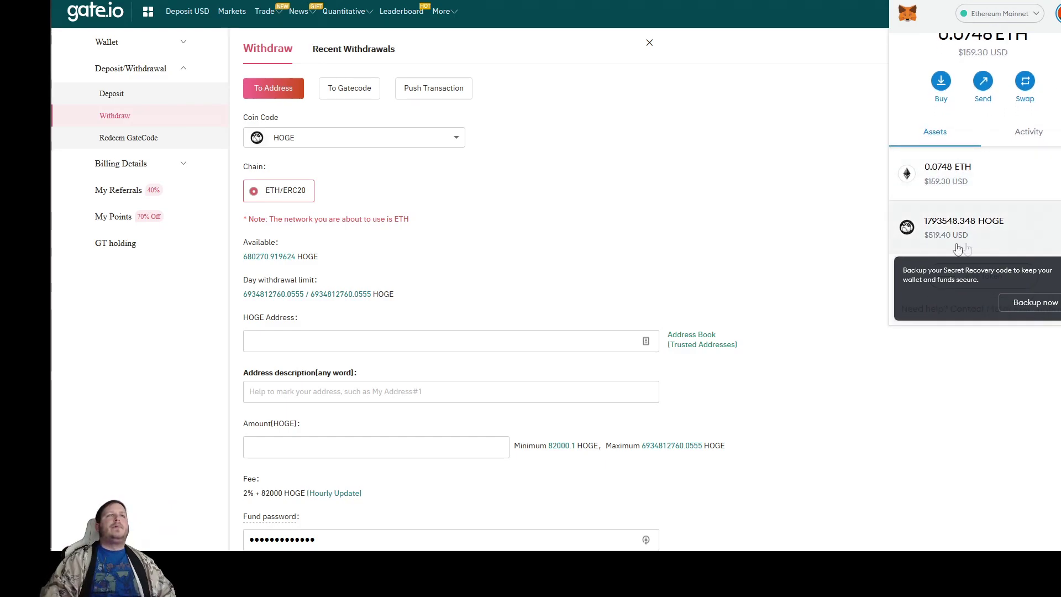
left_click(1001, 221)
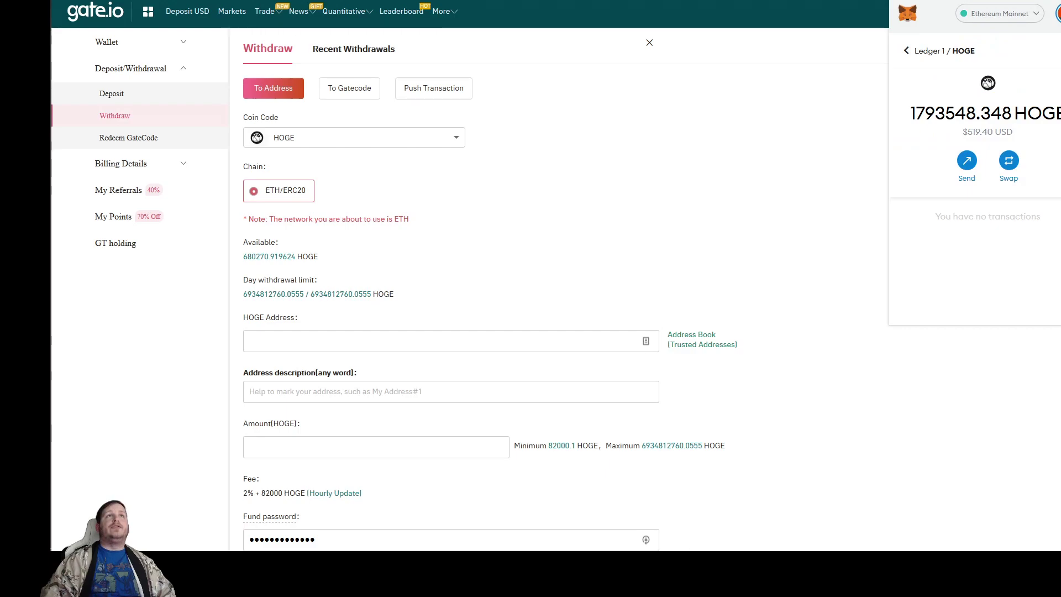
left_click(1052, 50)
left_click(994, 69)
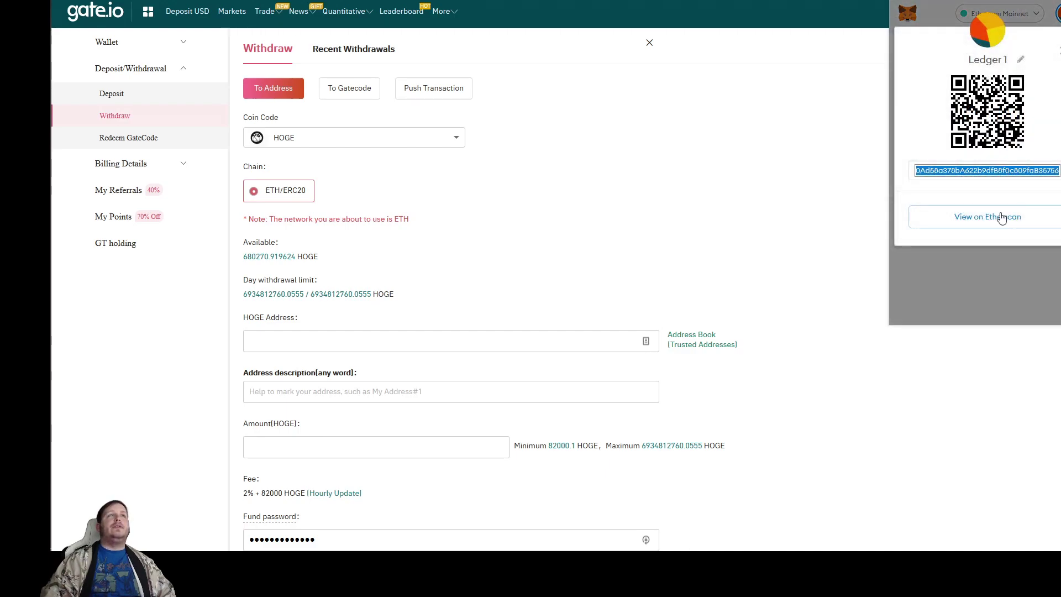
right_click(995, 166)
left_click(986, 214)
- Paste the copied wallet address as the HOGE withdrawal address
left_click(362, 340)
right_click(356, 343)
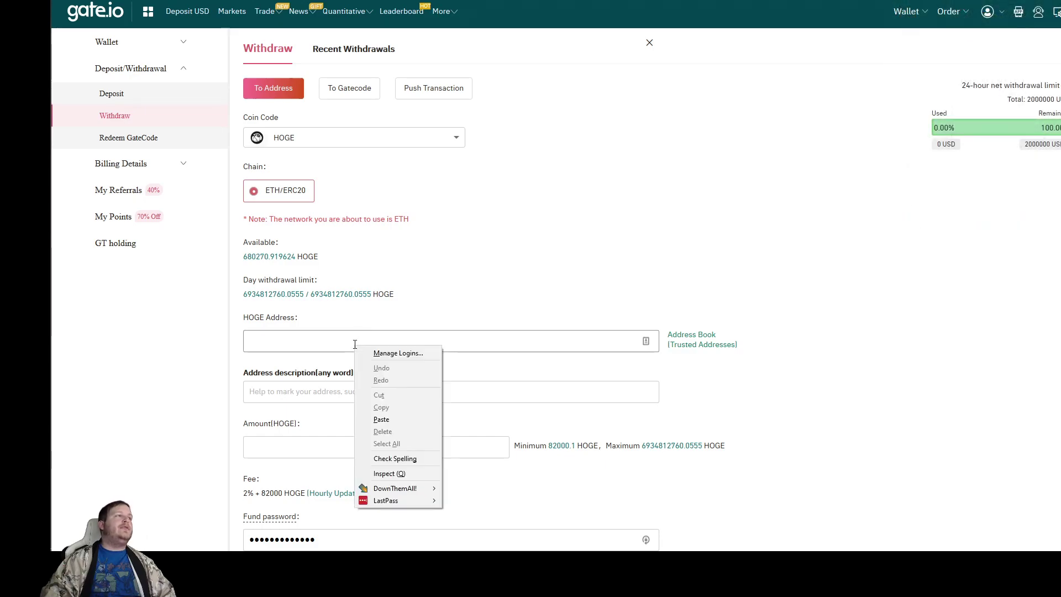
left_click(405, 420)
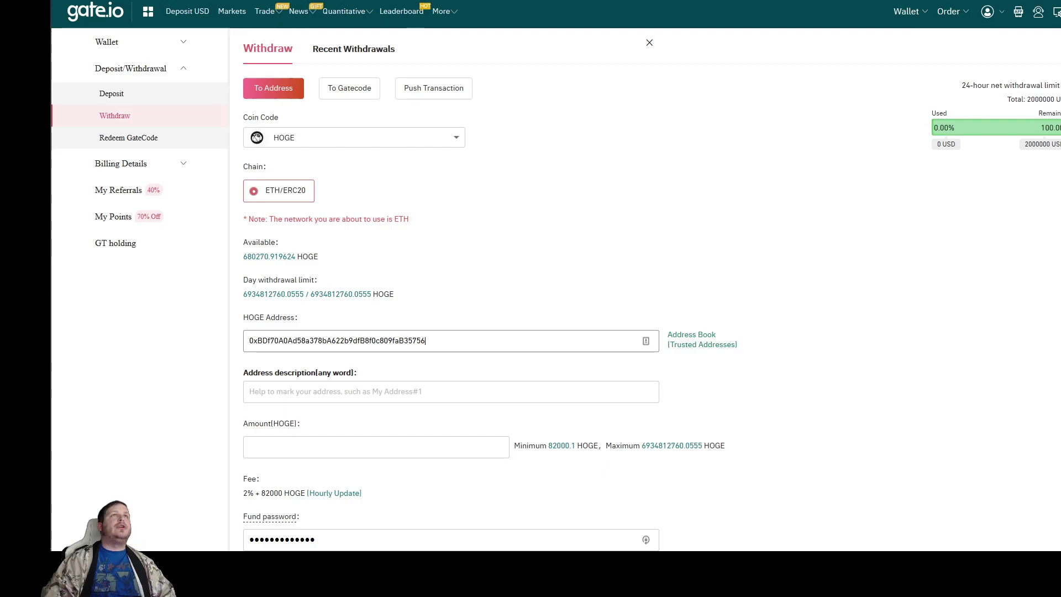
- Reopen the Ledger 1 account details in MetaMask and compare its full address with the one in the withdrawal form
left_click(1056, 11)
scroll(1010, 232, "down", 2)
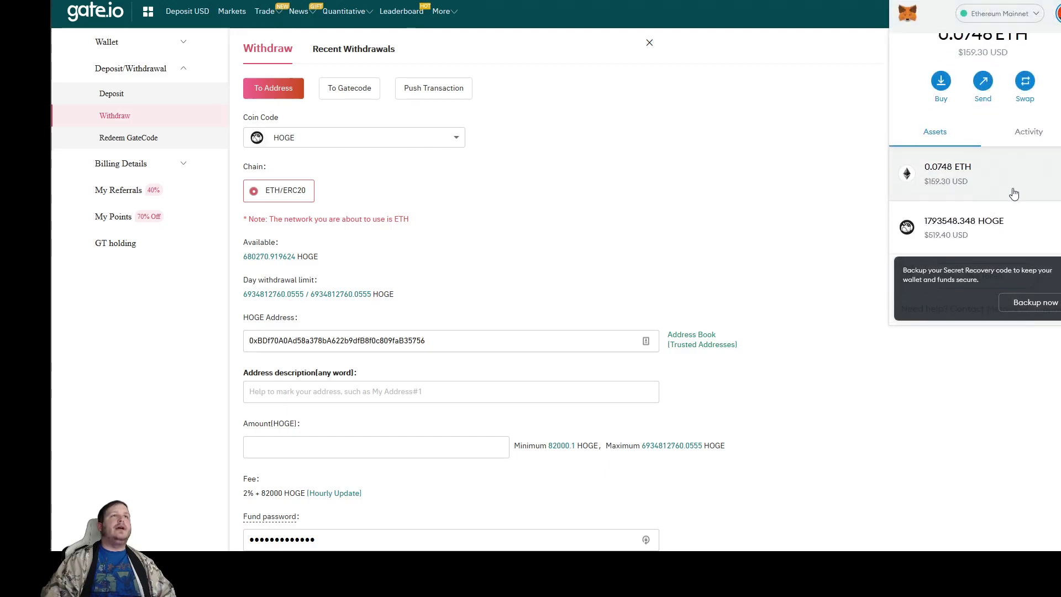
left_click(1010, 233)
left_click(1053, 50)
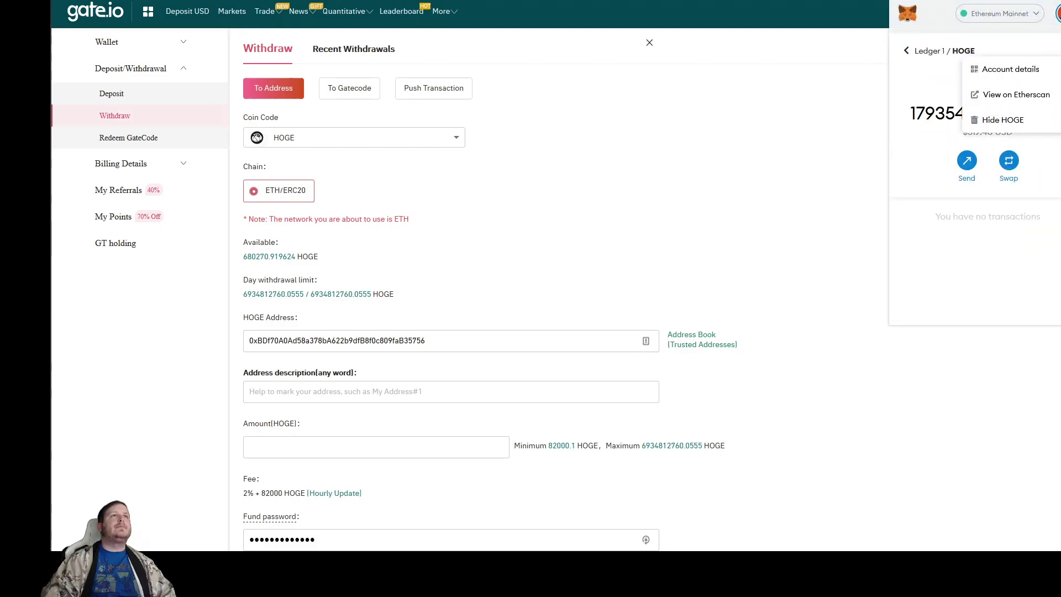
left_click(969, 68)
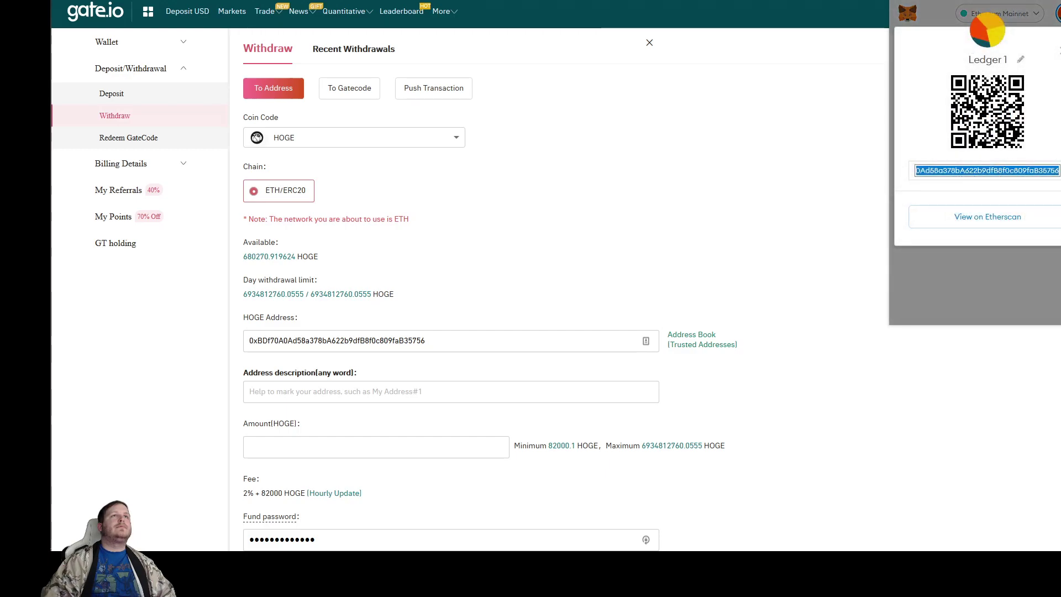
left_click(924, 171)
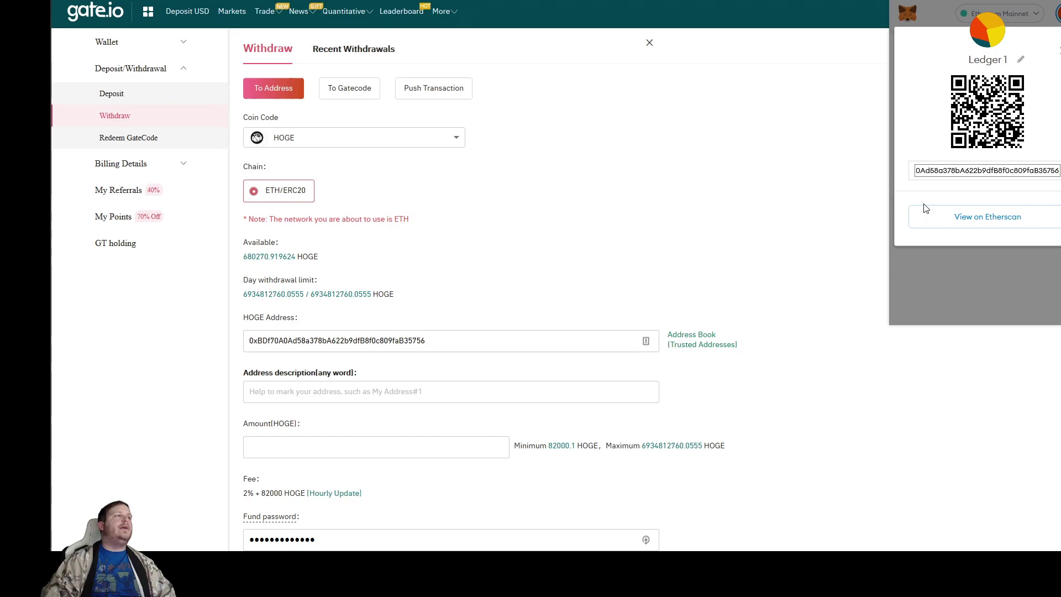
key("Left")
key("Left")
key("Left")
key("Left")
key("Left")
key("Left")
key("Left")
key("Left")
left_click(807, 184)
- Enter "ledger" as the description of the withdrawal address
scroll(644, 216, "down", 2)
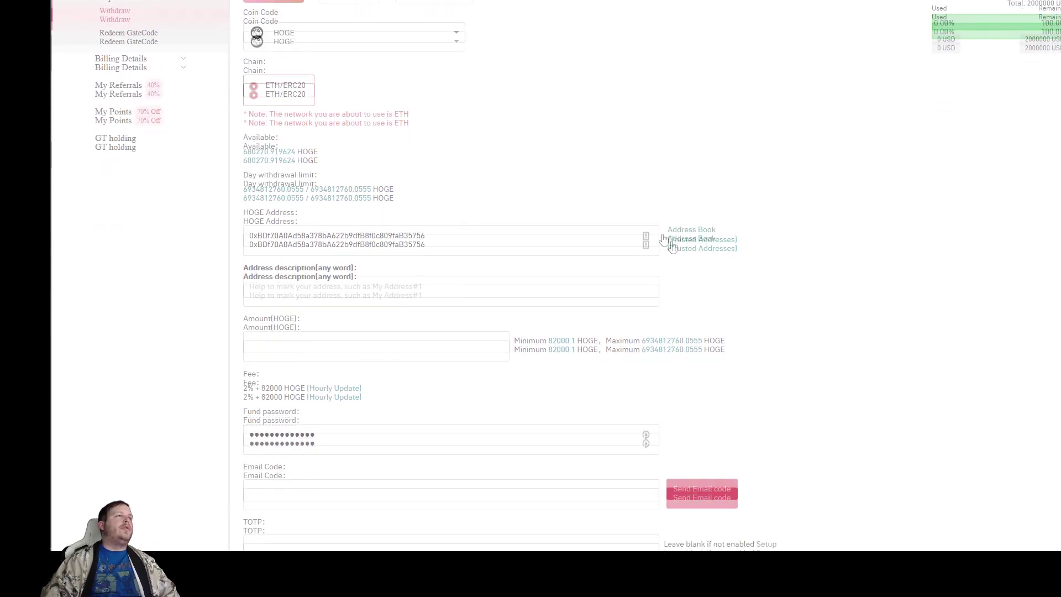
left_click(322, 280)
type("ledger")
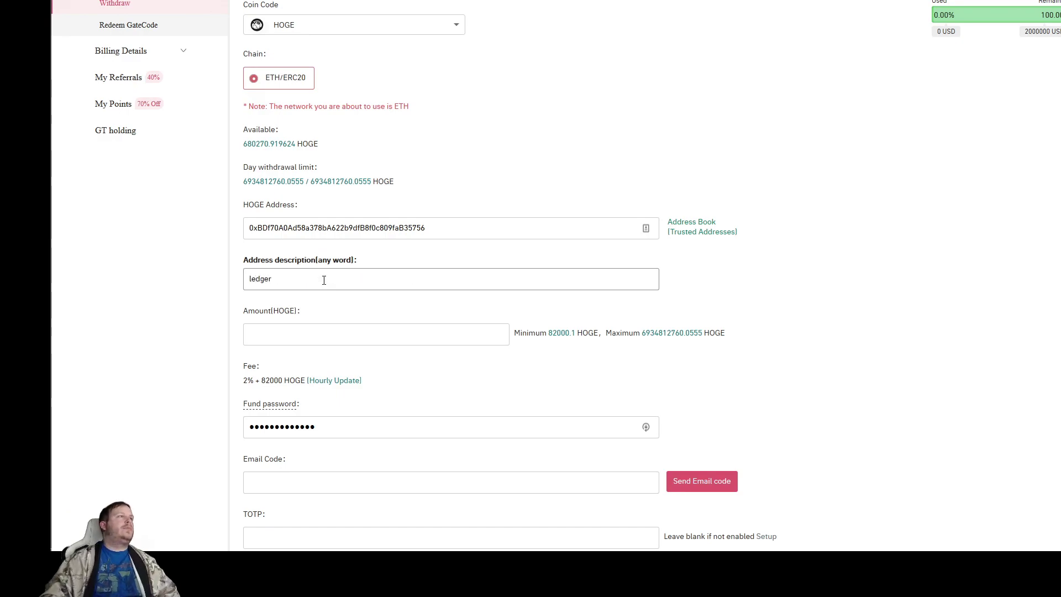
- Set the withdrawal amount to 680270 HOGE, based on the available balance
left_click(341, 334)
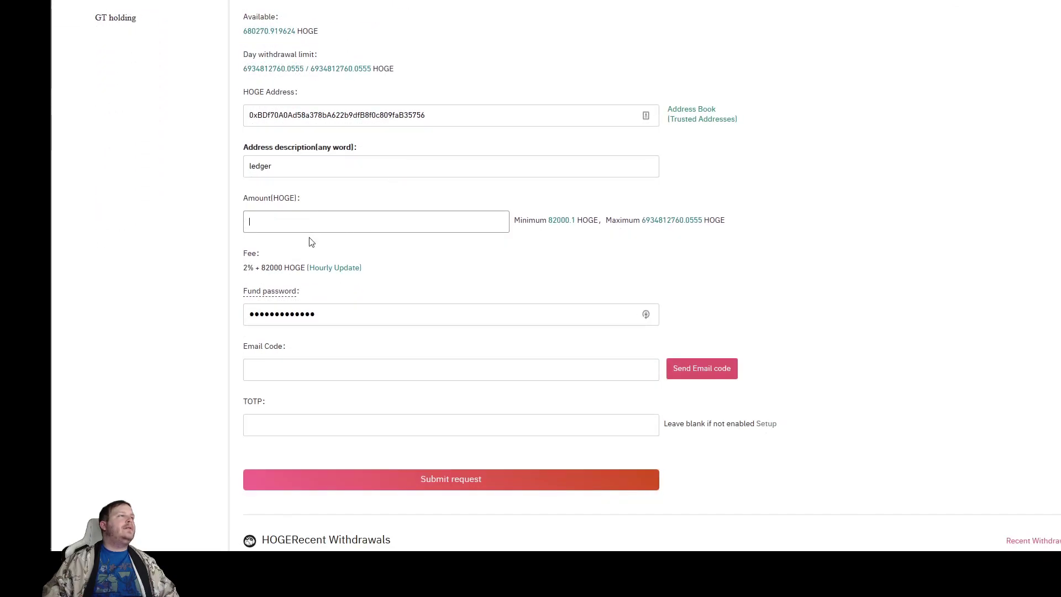
scroll(364, 178, "up", 3)
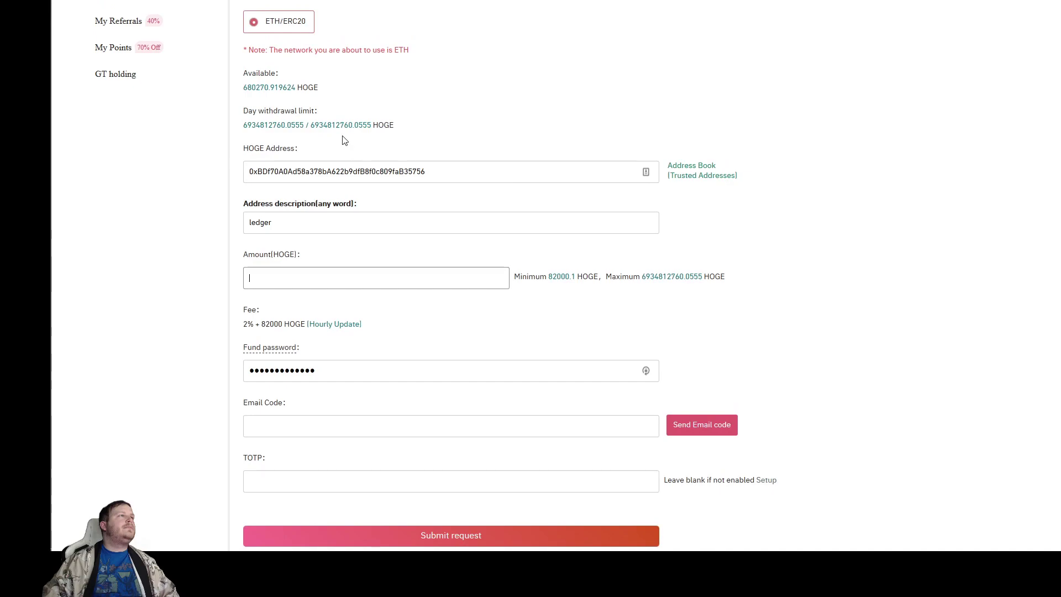
scroll(364, 178, "down", 1)
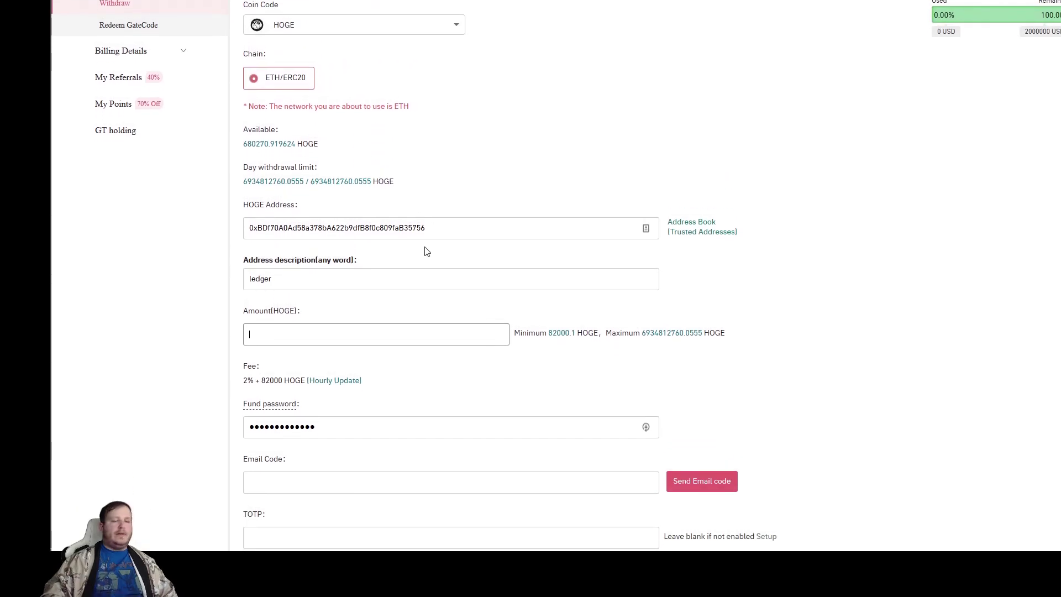
type("6")
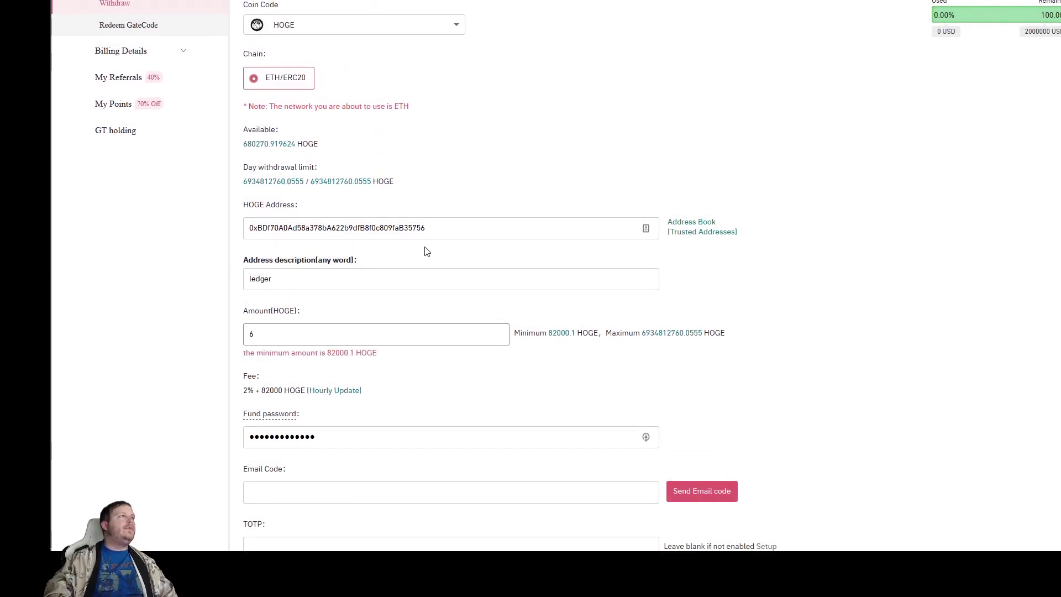
type("80")
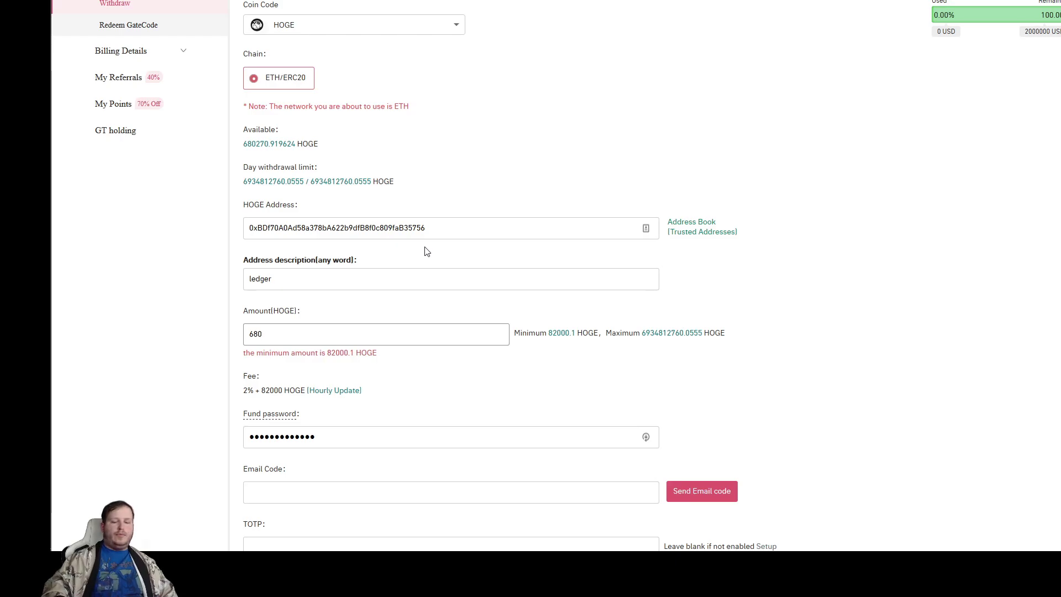
type("270")
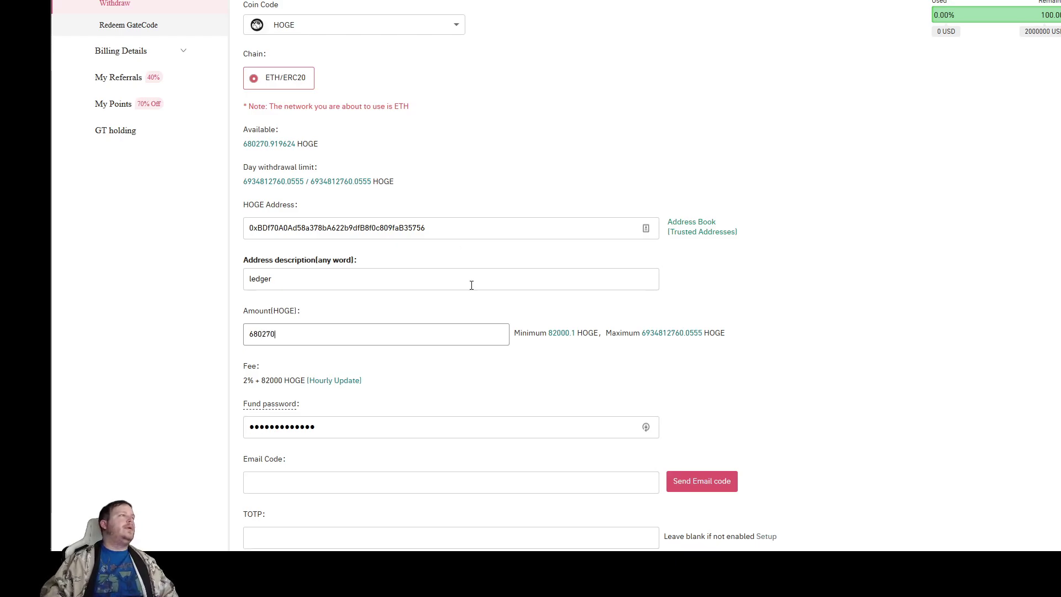
- Replace the prefilled fund password in the withdrawal form with the correct fund password
scroll(390, 360, "down", 2)
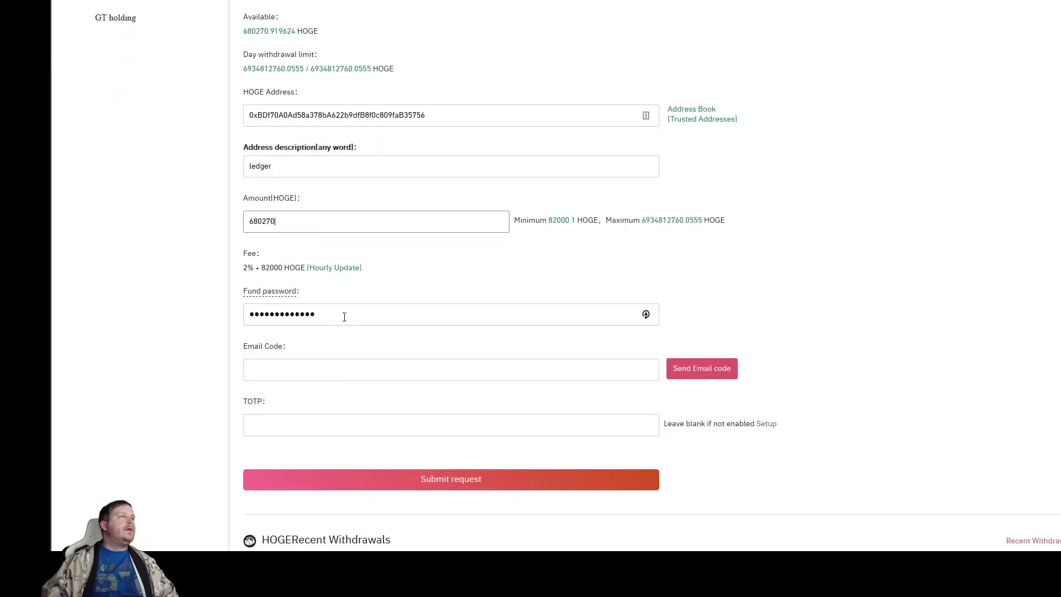
double_click(343, 315)
type("*******")
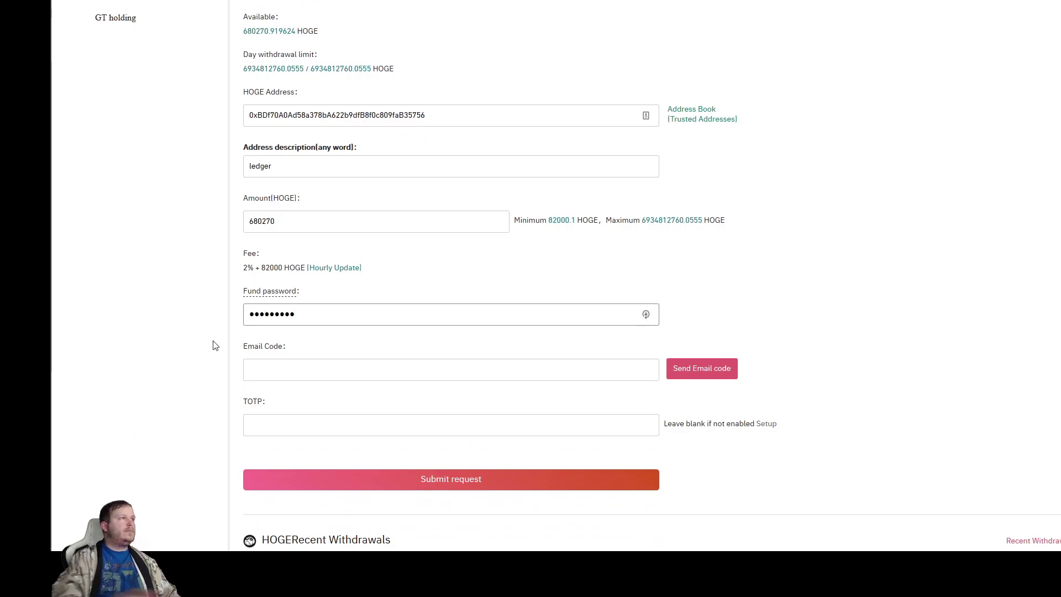
- Request the email verification code for the withdrawal and use a separate browser tab to retrieve it
left_click(289, 365)
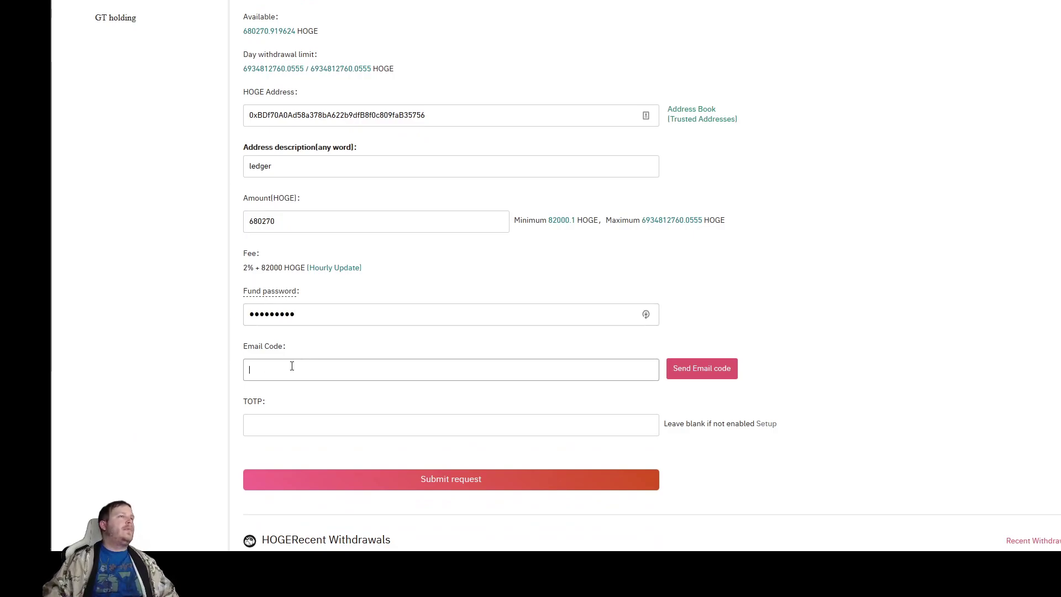
left_click(699, 376)
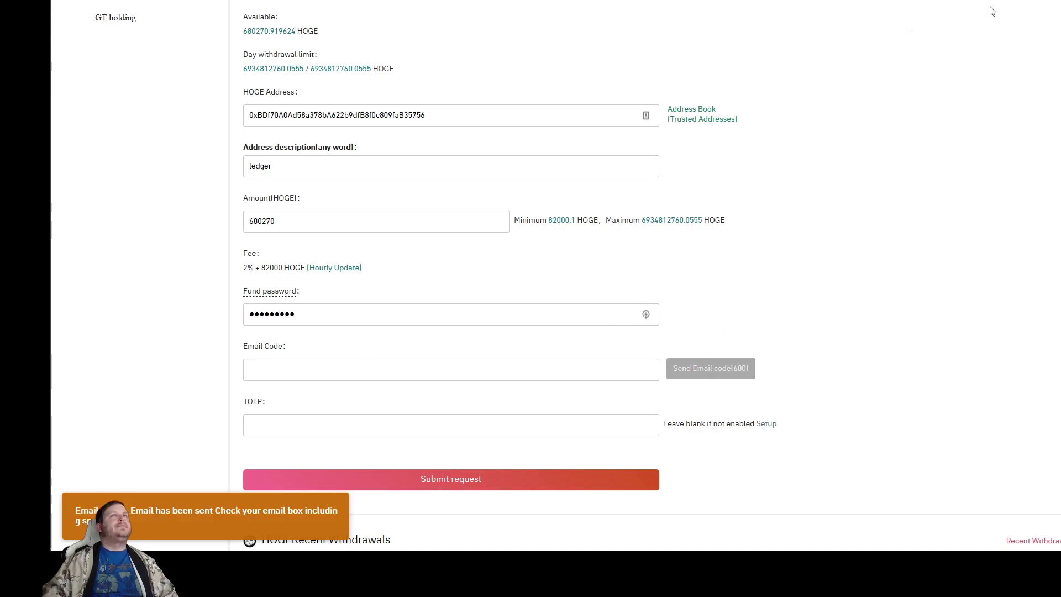
key("ctrl+t")
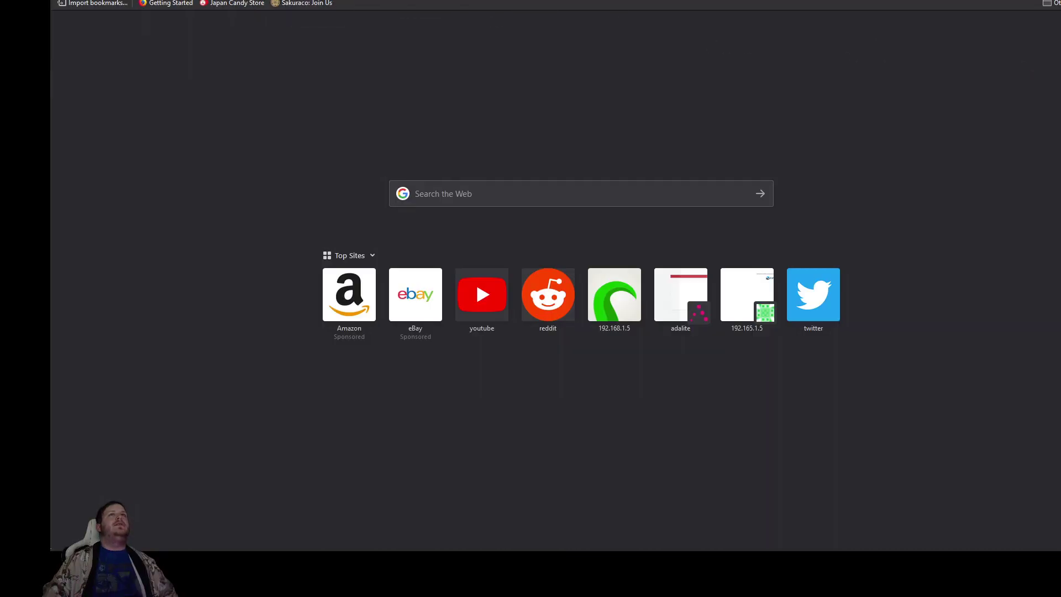
key("ctrl+w")
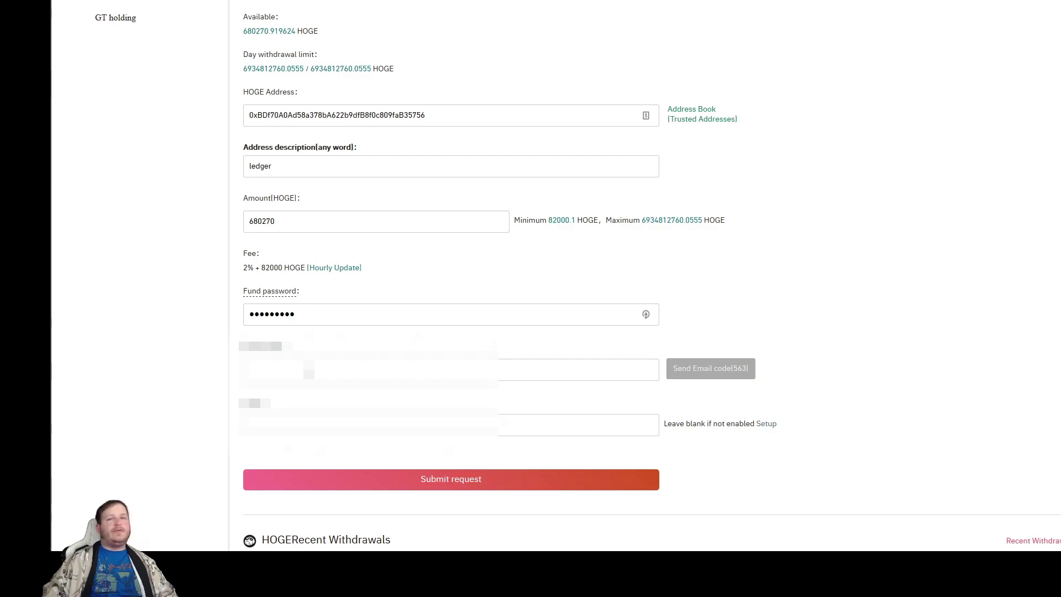
- Paste the email verification code and fill in the TOTP code in the withdrawal form
right_click(315, 371)
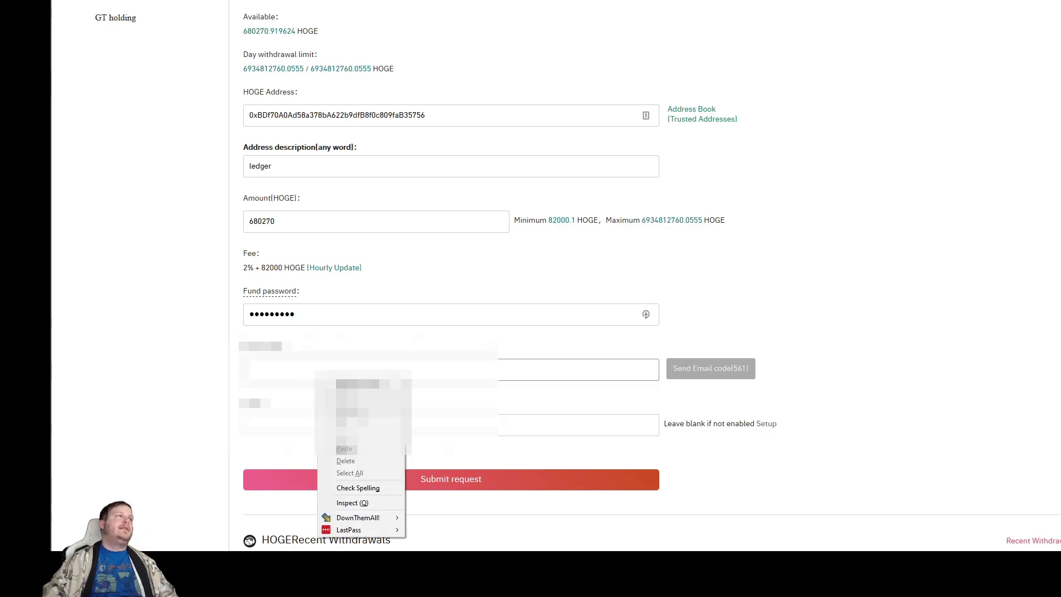
left_click(342, 447)
left_click(308, 426)
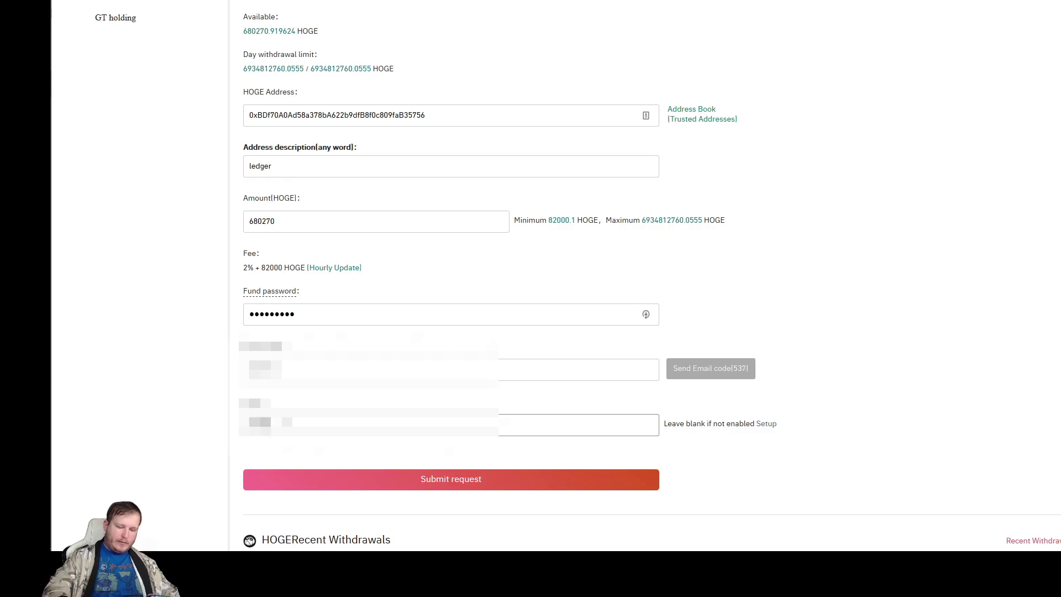
- Submit the withdrawal request, confirm the anti-tamper verification of amount and recipient address, and solve the slider puzzle
left_click(435, 480)
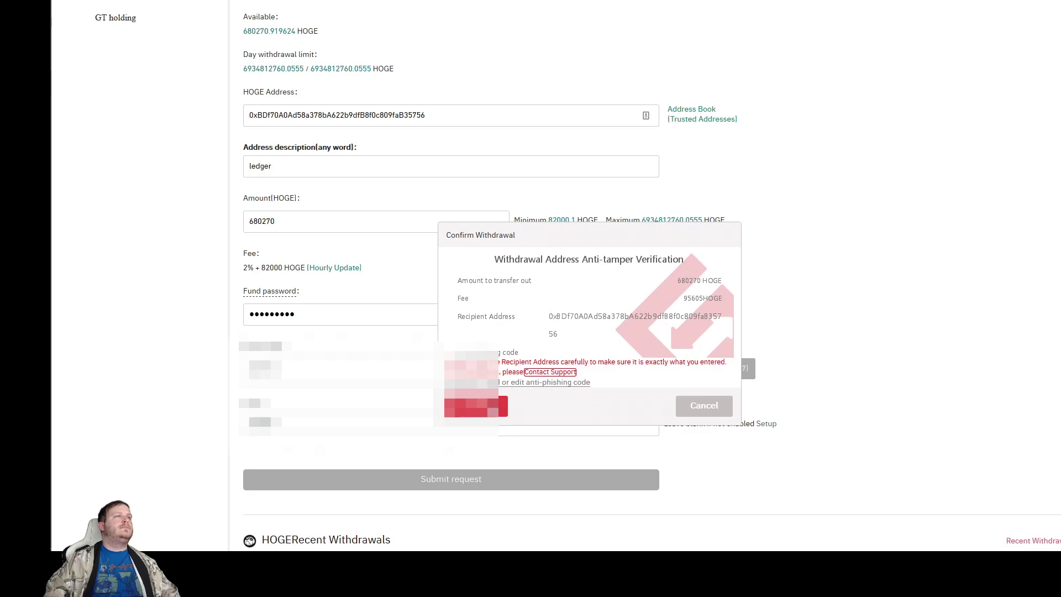
left_click(493, 411)
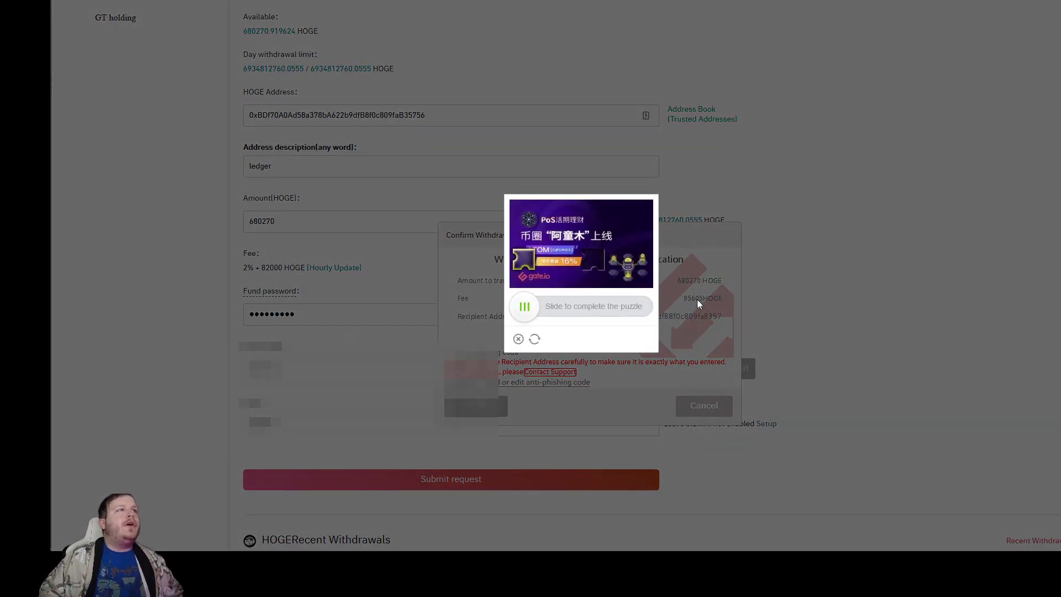
left_click_drag(529, 313, 601, 314)
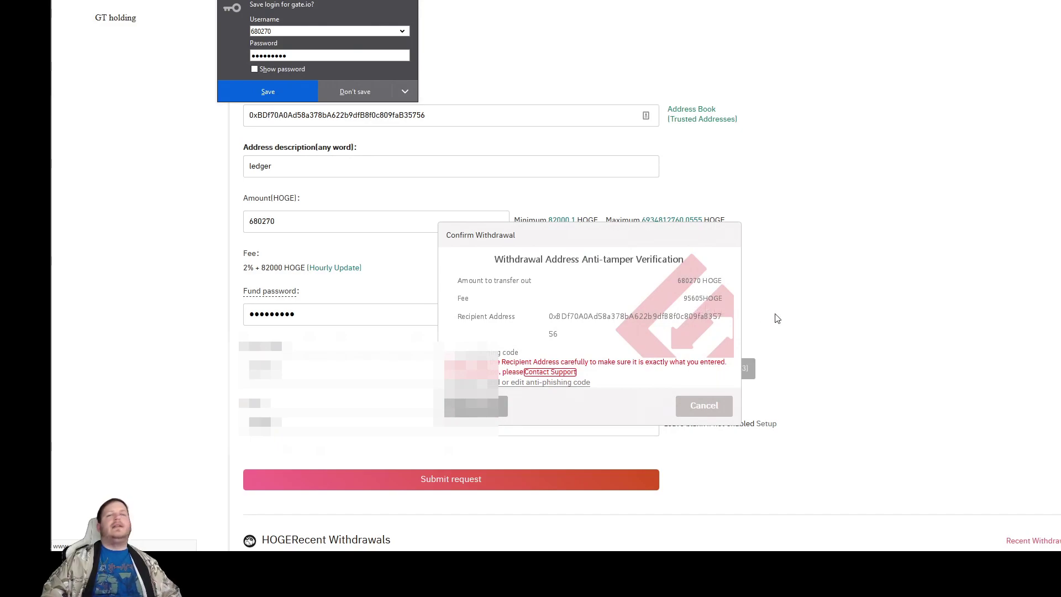
- Decline saving the gate.io login and close the withdrawal submission notice
left_click(357, 91)
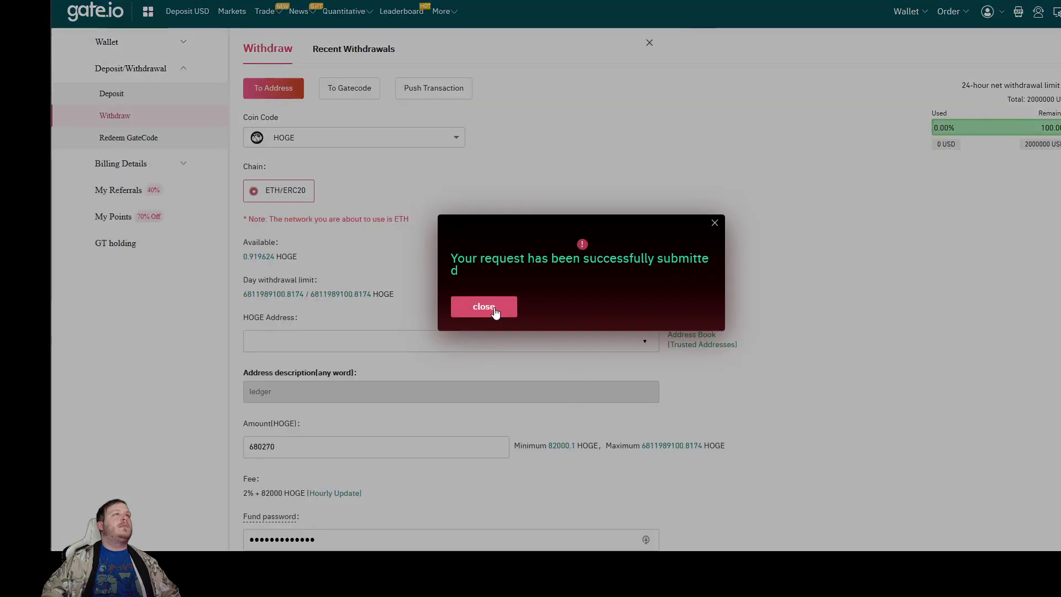
left_click(496, 313)
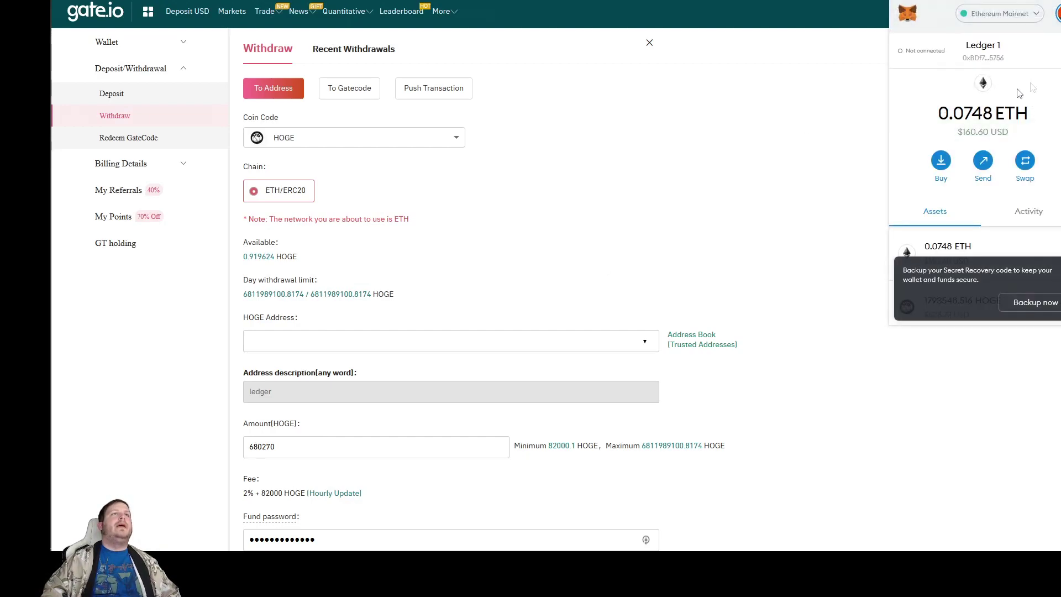
- Check the Ledger account's HOGE balance in MetaMask, and close the wallet to return to the withdrawal form
scroll(989, 135, "down", 2)
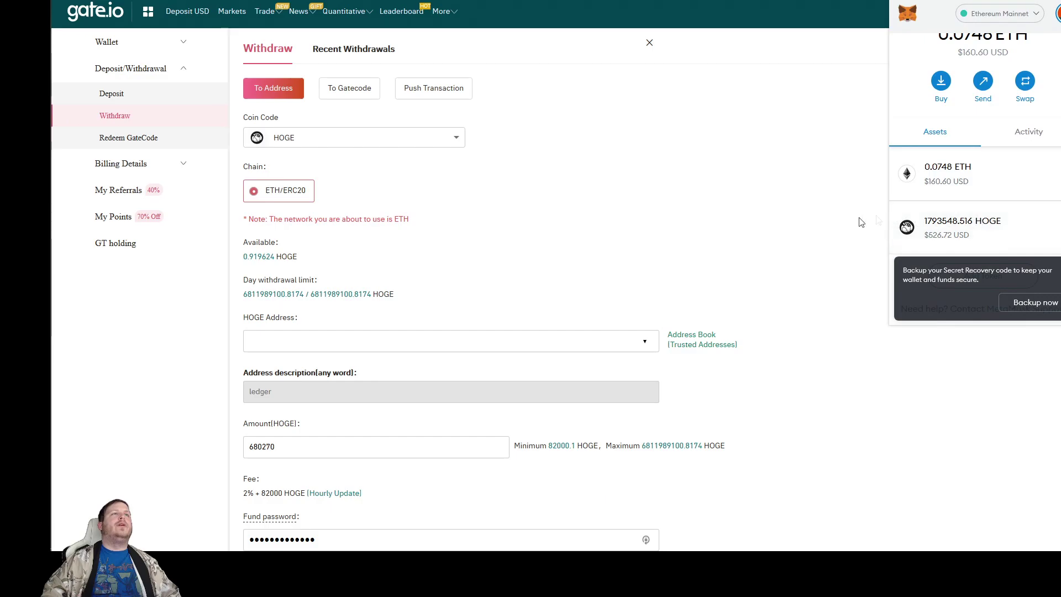
scroll(694, 229, "down", 3)
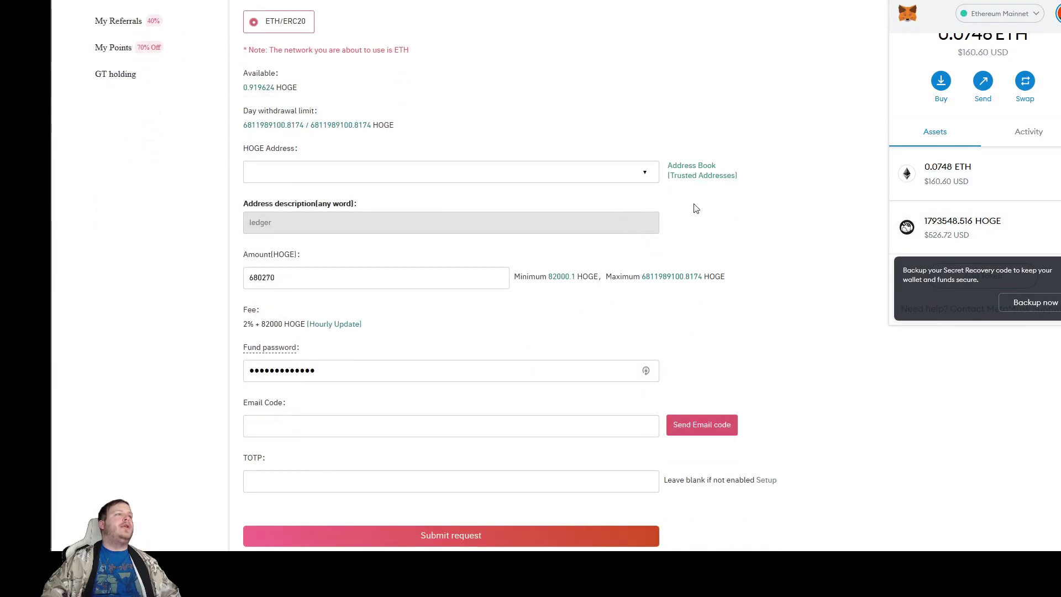
scroll(694, 230, "up", 3)
left_click(672, 200)
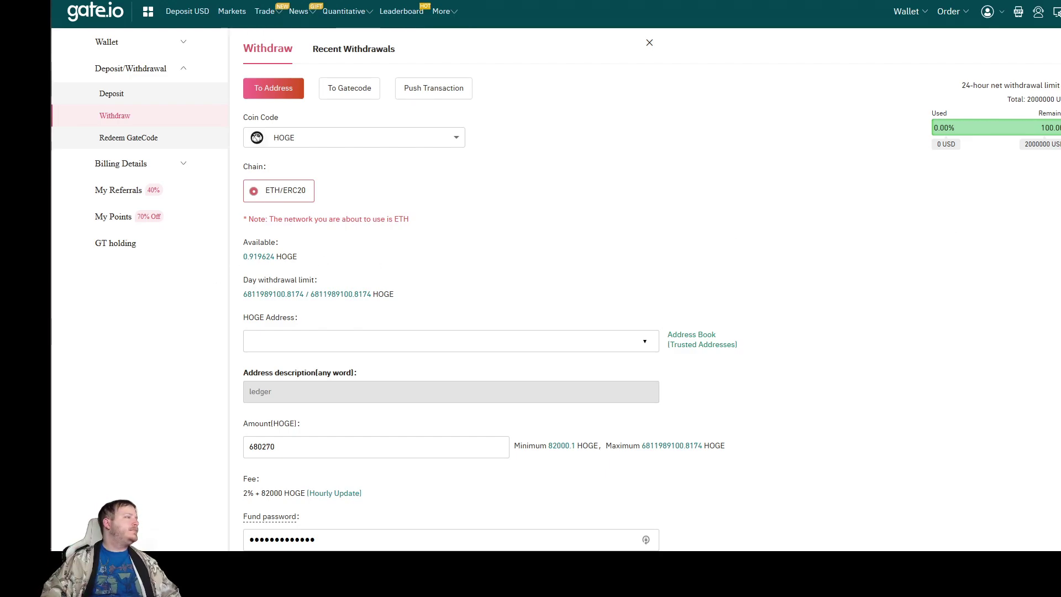
- Check the withdrawal's status under HOGE Recent Withdrawals and inspect the updated HOGE balance in MetaMask's asset details
scroll(555, 288, "down", 6)
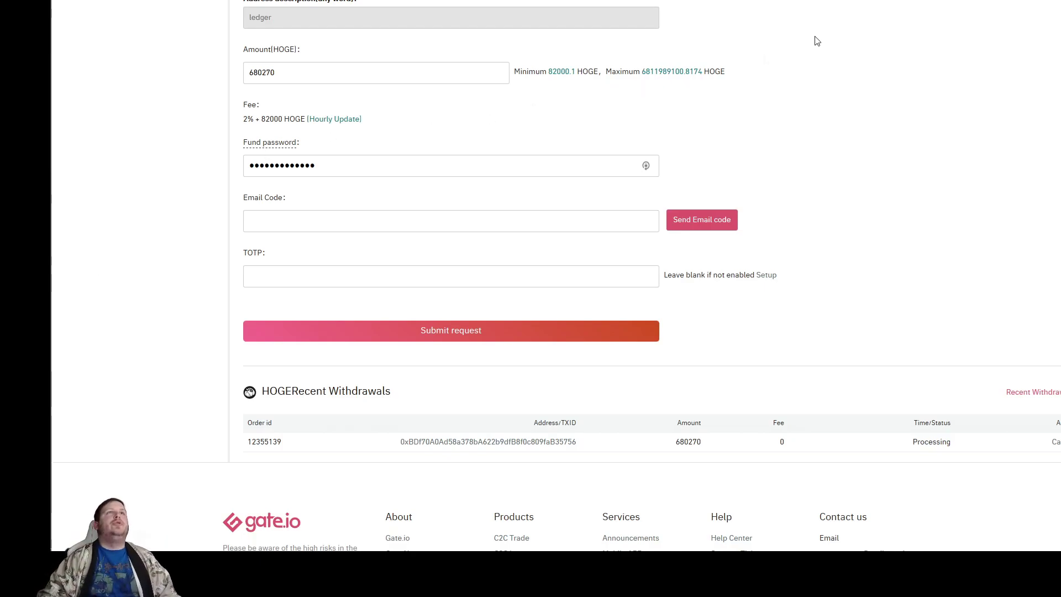
left_click(1054, 1)
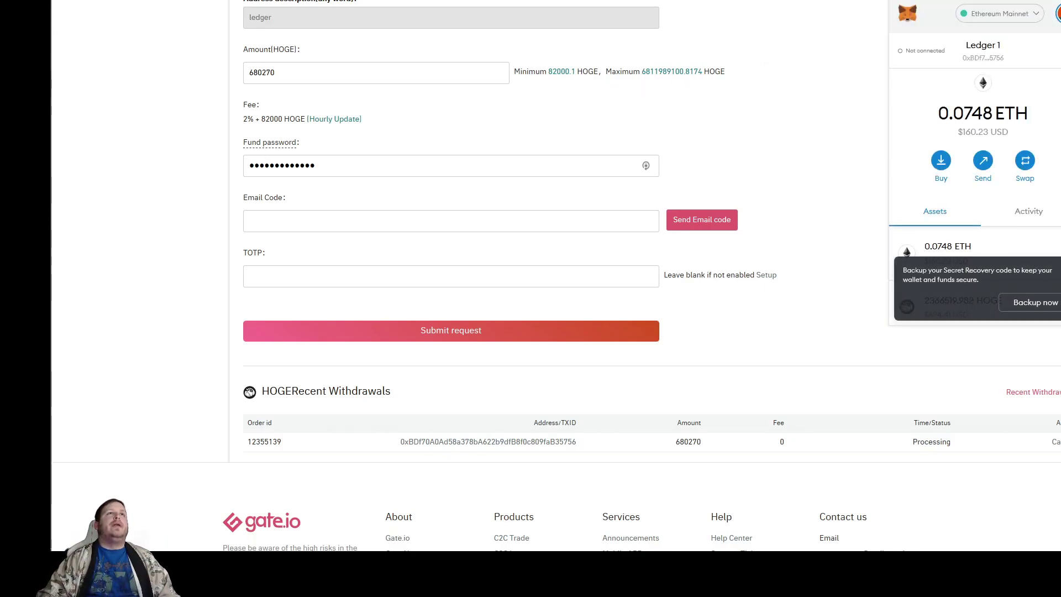
scroll(1041, 166, "down", 2)
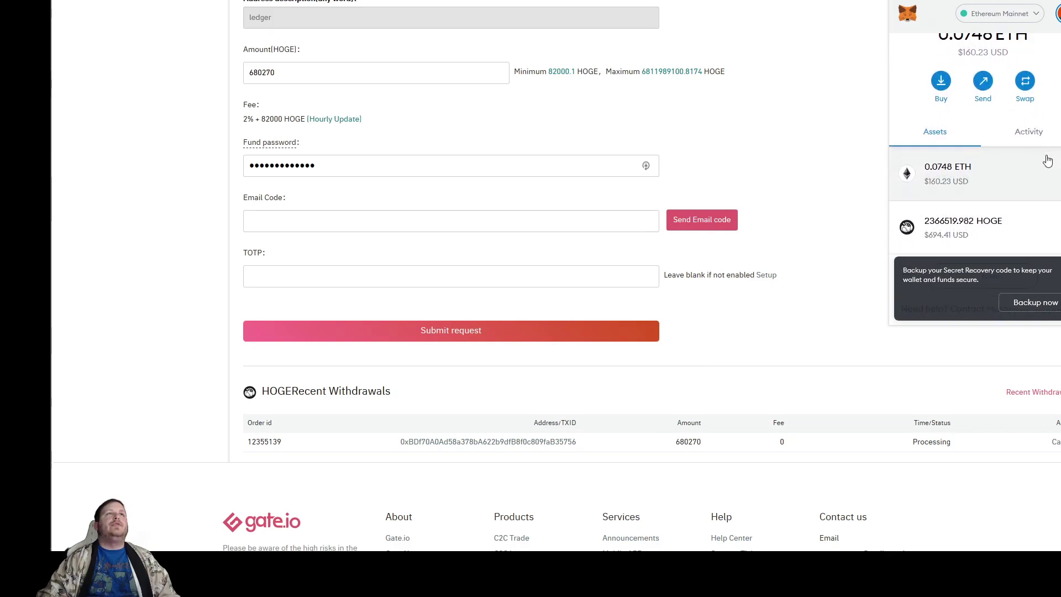
left_click(1009, 230)
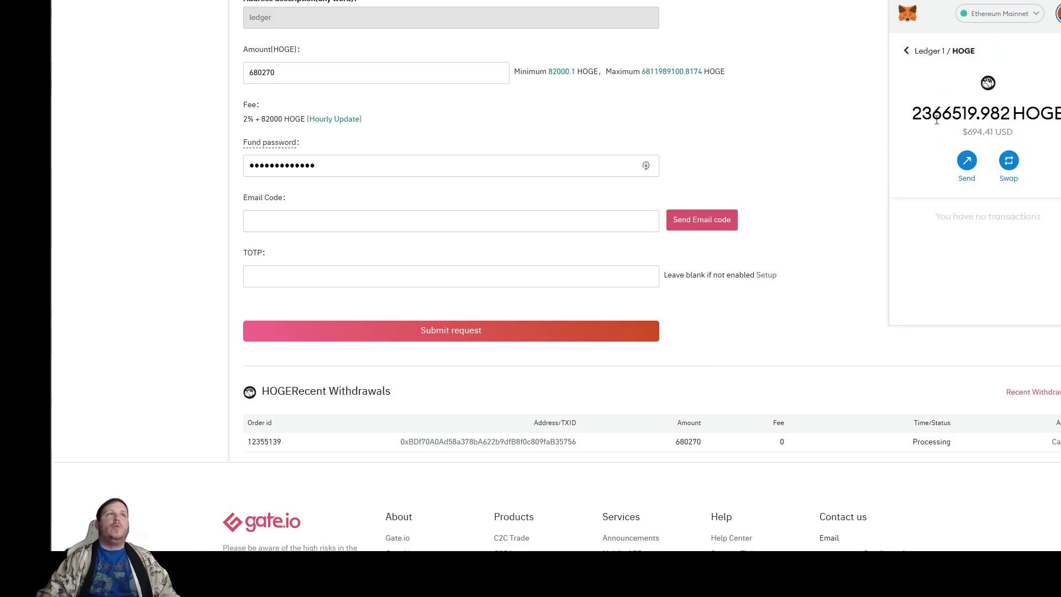
left_click_drag(914, 107, 997, 111)
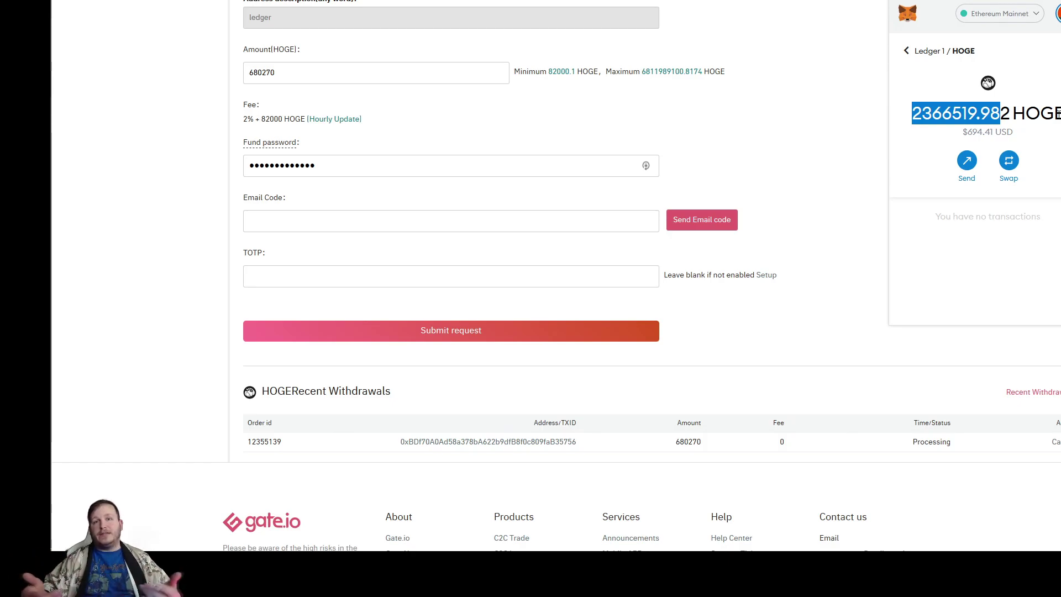
left_click(833, 137)
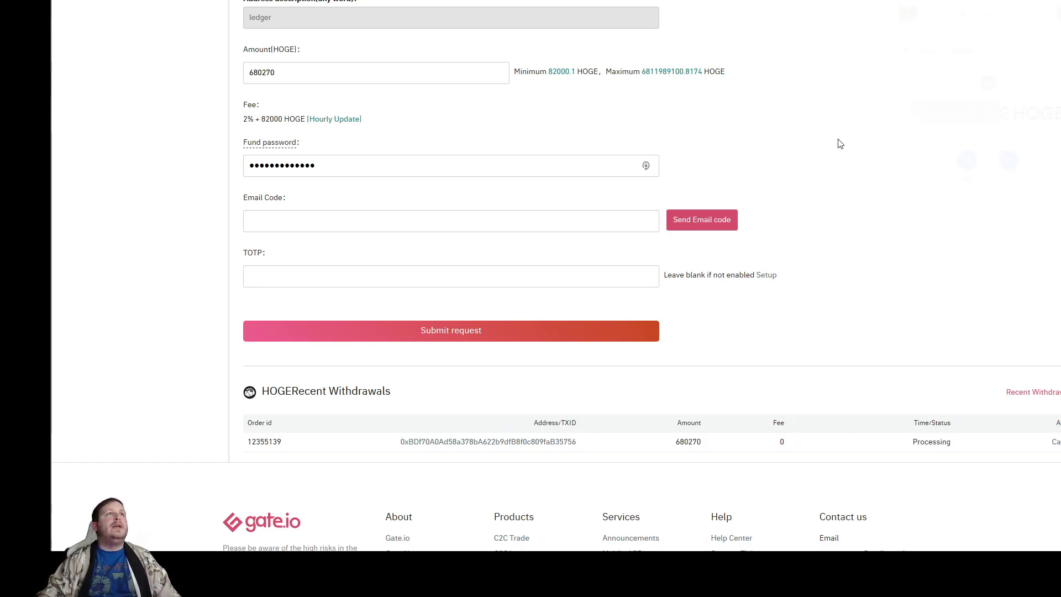
- Open the exchange's user account menu from the withdrawal page
scroll(837, 127, "up", 3)
scroll(838, 128, "up", 4)
mouse_move(986, 16)
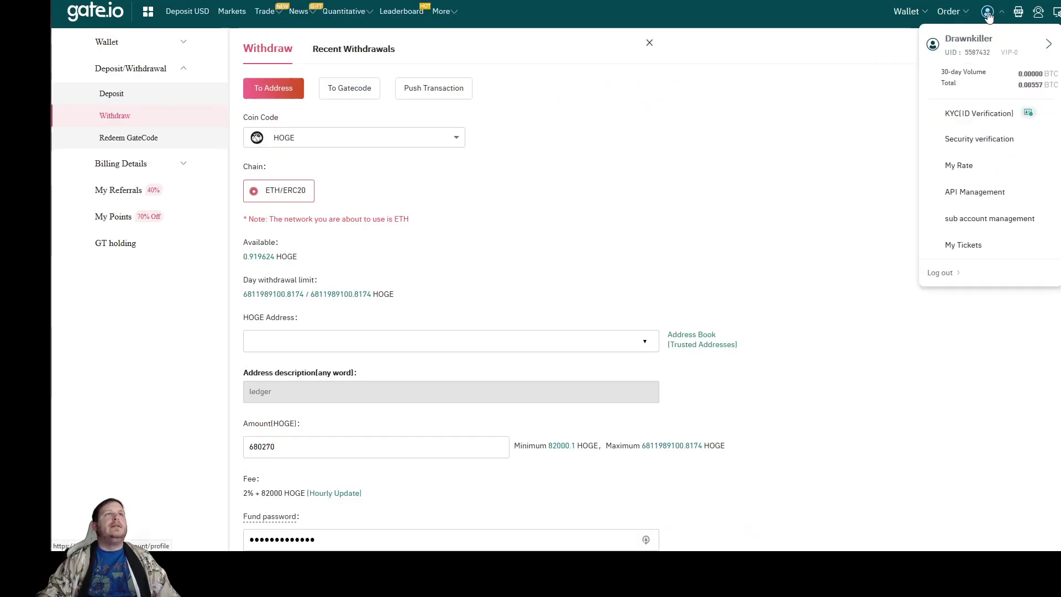